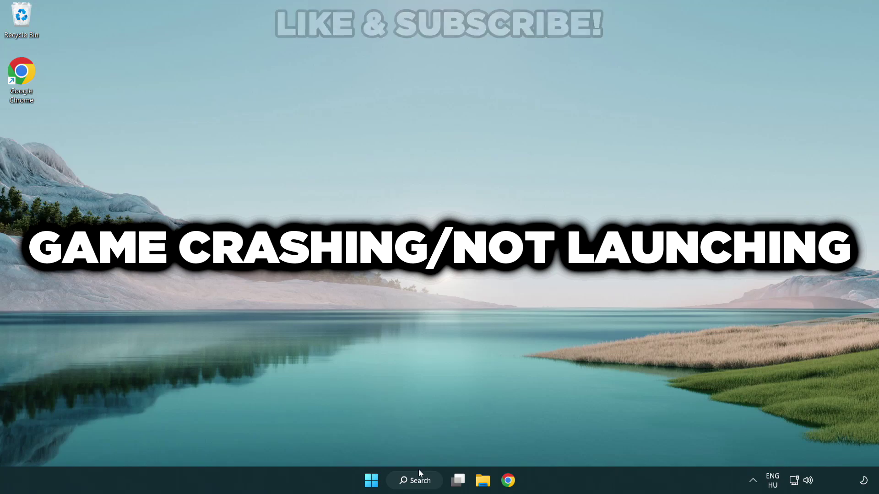
Search Windows for 'device manager' and launch Device Manager from the best match.
{"action": "left_click", "coordinate": [424, 486]}
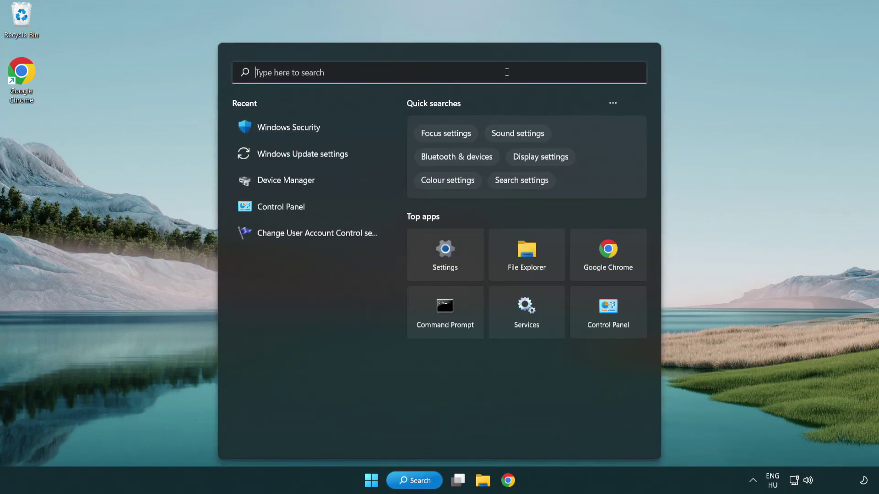
{"action": "type", "text": "device m"}
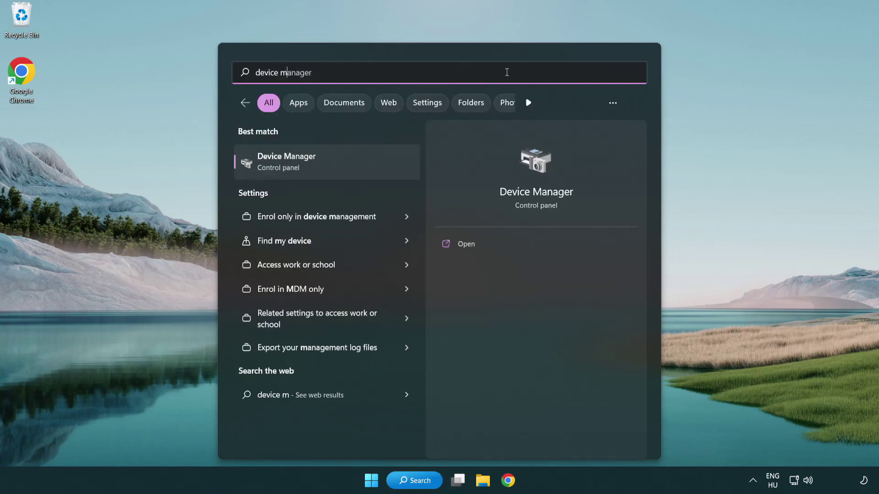
{"action": "type", "text": "anager"}
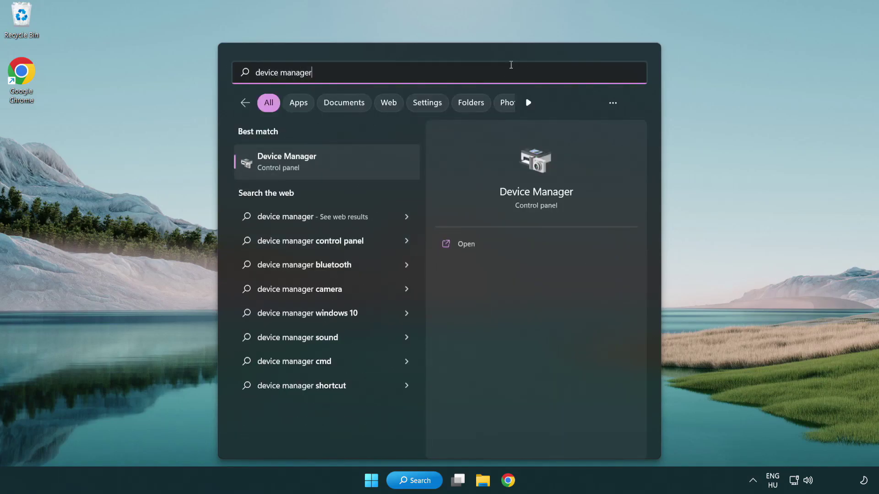
{"action": "left_click", "coordinate": [353, 169]}
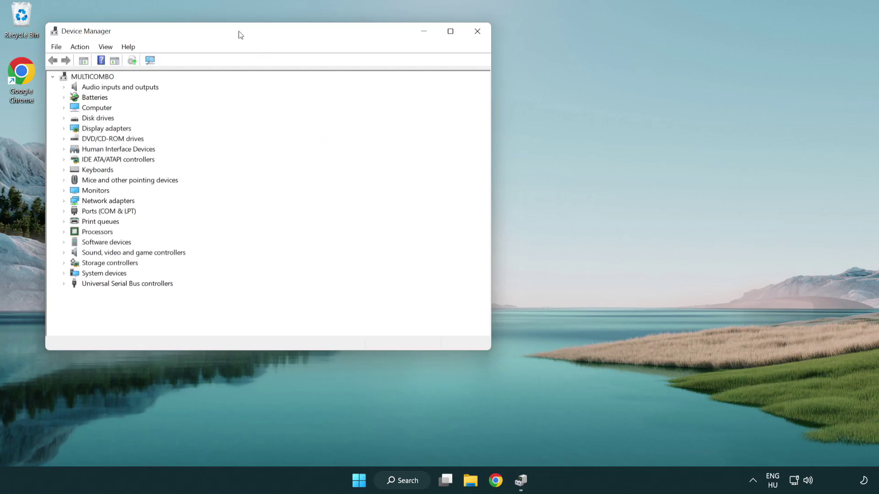
Auto-search for a newer VMware SVGA 3D display driver, which reports the best one already installed.
{"action": "left_click_drag", "start_coordinate": [239, 33], "coordinate": [387, 88]}
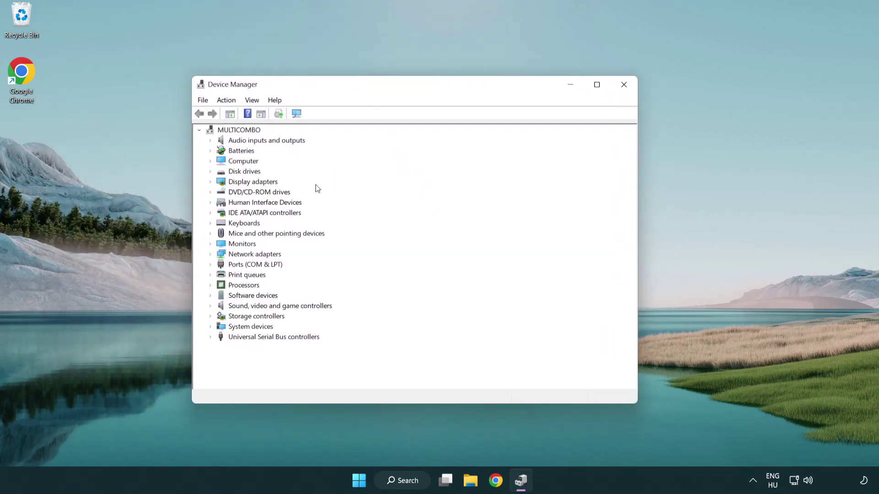
{"action": "left_click", "coordinate": [241, 183]}
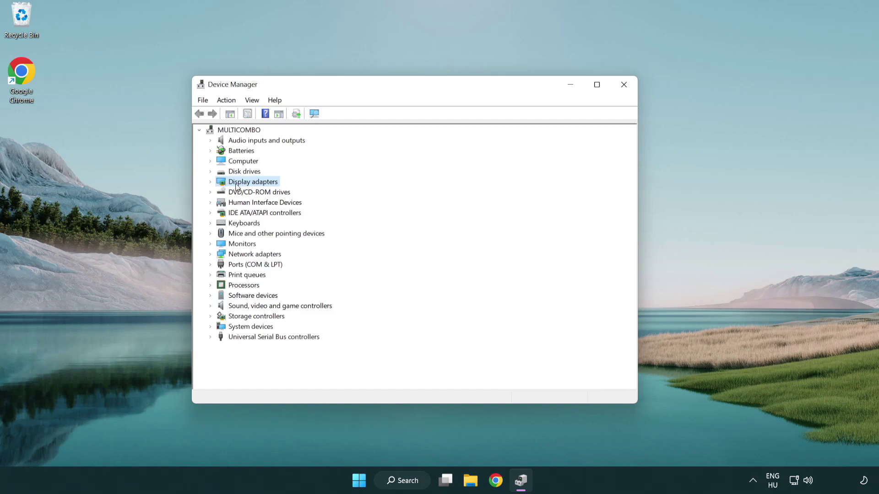
{"action": "left_click", "coordinate": [210, 182]}
{"action": "left_click", "coordinate": [247, 193]}
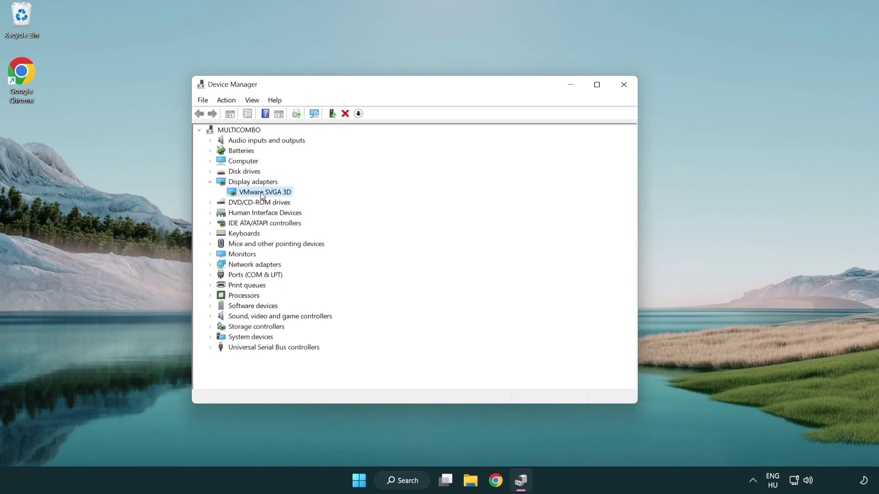
{"action": "right_click", "coordinate": [260, 192]}
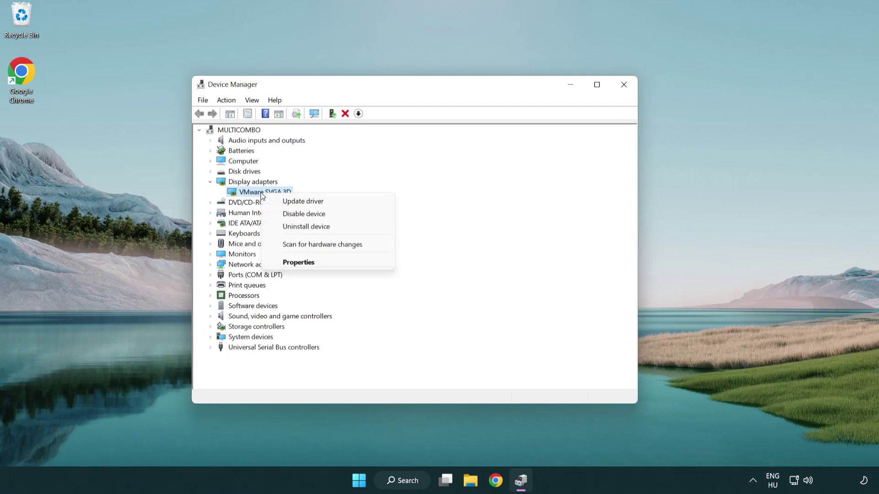
{"action": "left_click", "coordinate": [347, 202]}
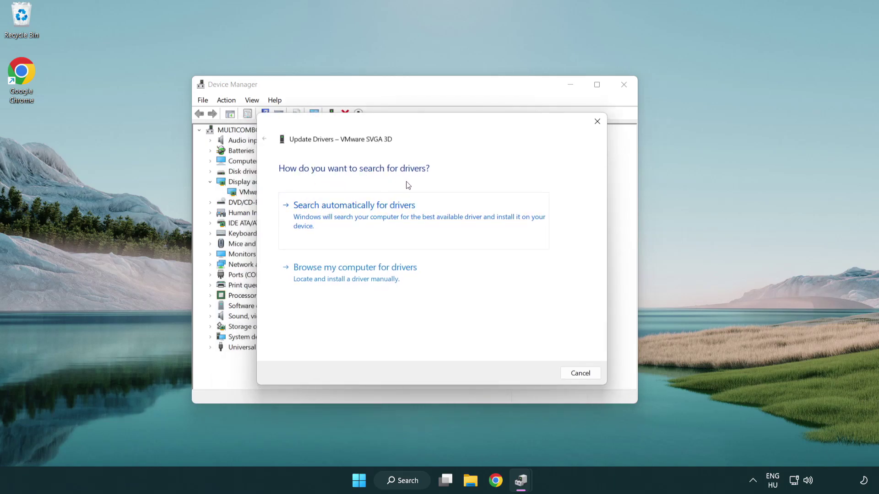
{"action": "left_click", "coordinate": [387, 214]}
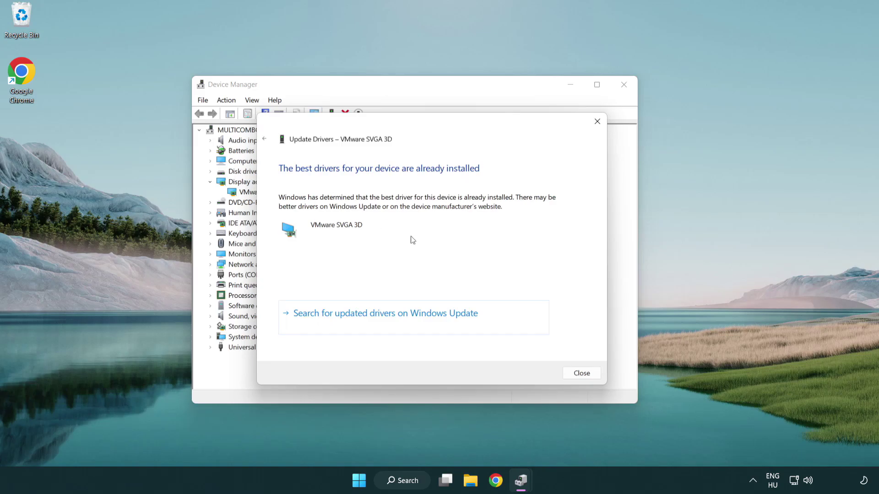
{"action": "left_click", "coordinate": [582, 374]}
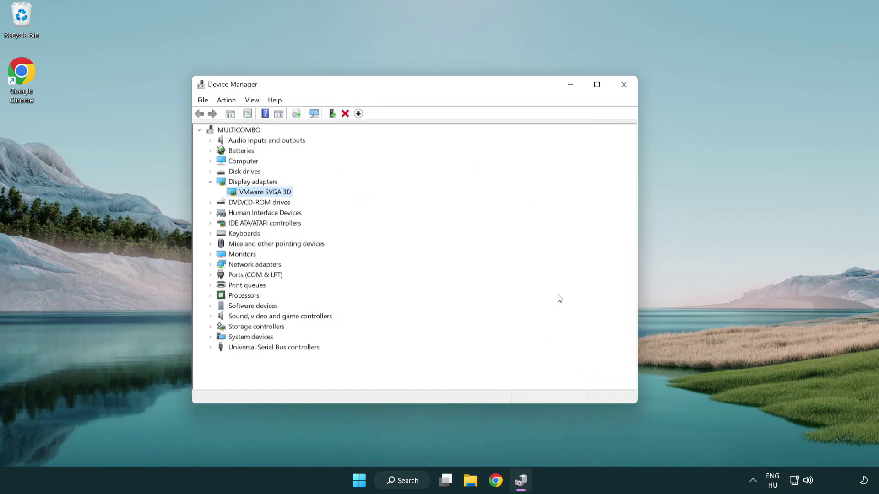
Close Device Manager and open Windows Update settings through a search for 'update'.
{"action": "left_click", "coordinate": [627, 88]}
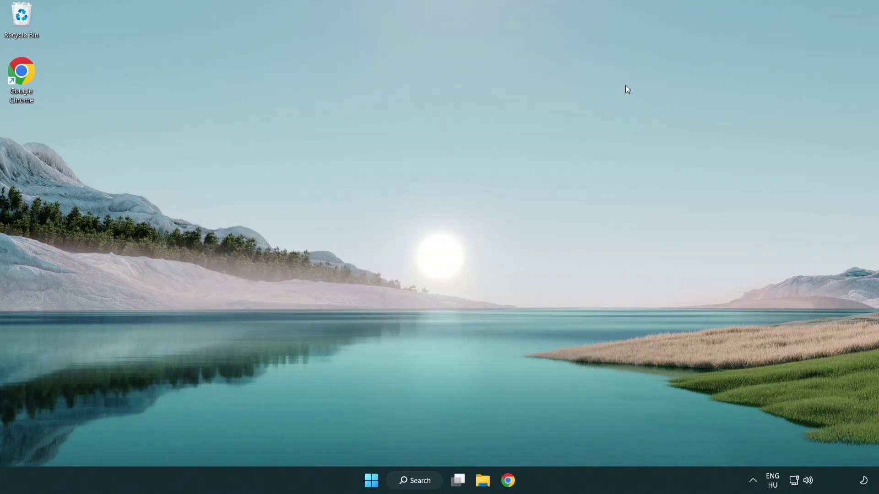
{"action": "left_click", "coordinate": [422, 479]}
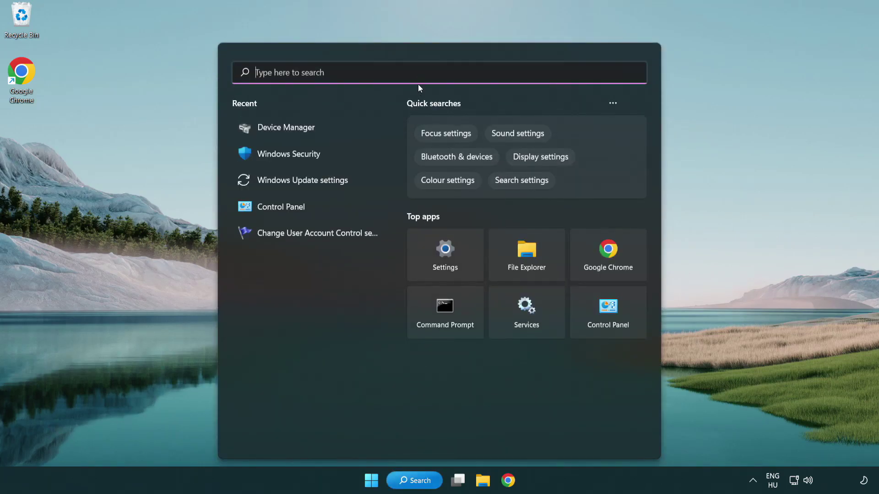
{"action": "type", "text": "update"}
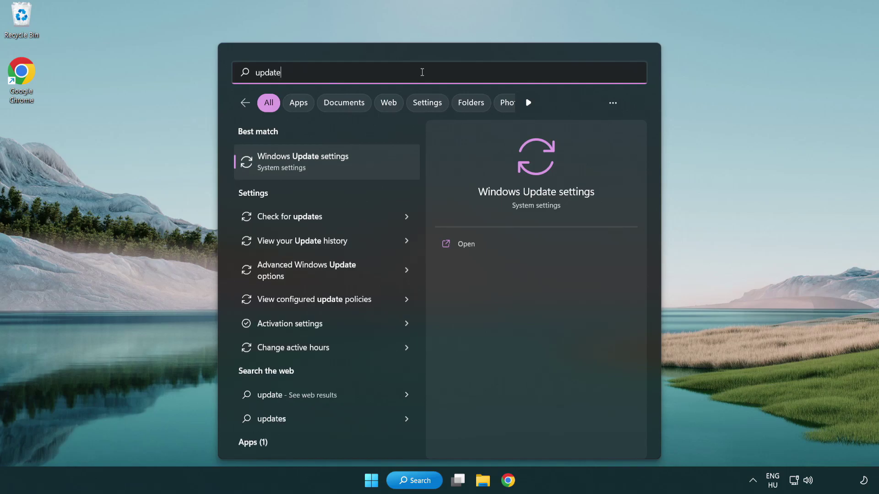
{"action": "left_click", "coordinate": [342, 165]}
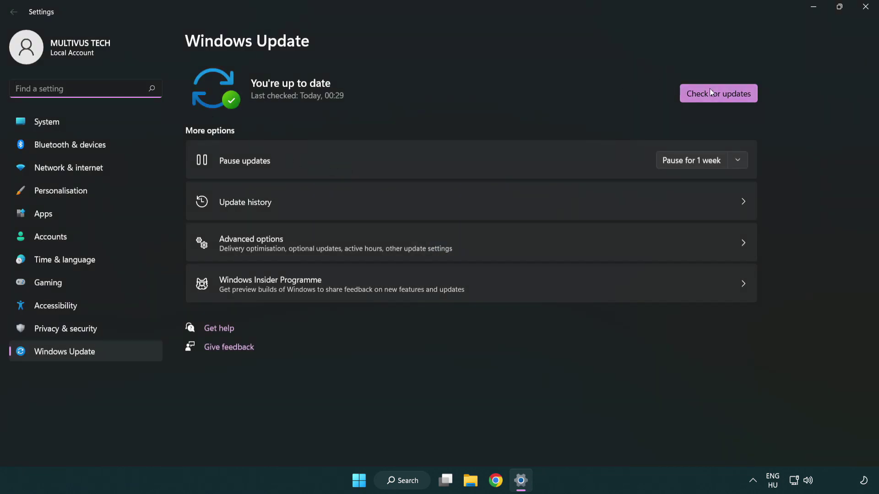
Run Check for updates, see 'You're up to date', then close the Settings window.
{"action": "left_click", "coordinate": [733, 100]}
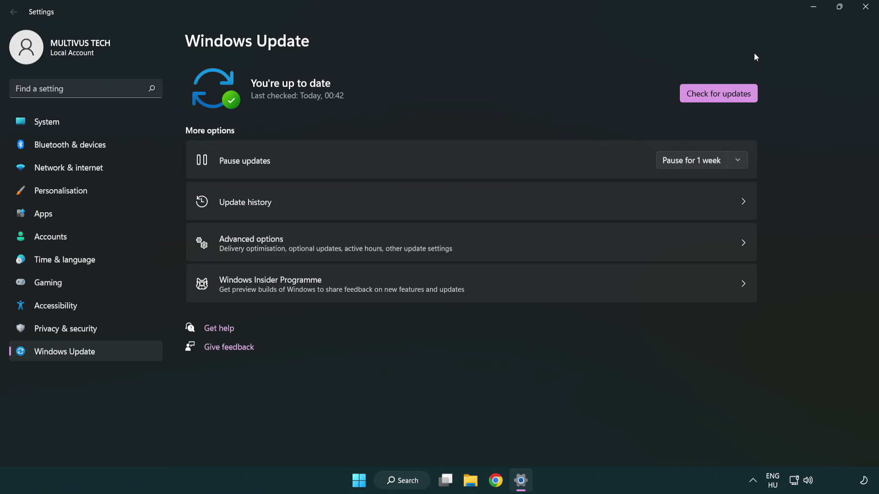
{"action": "left_click", "coordinate": [862, 13]}
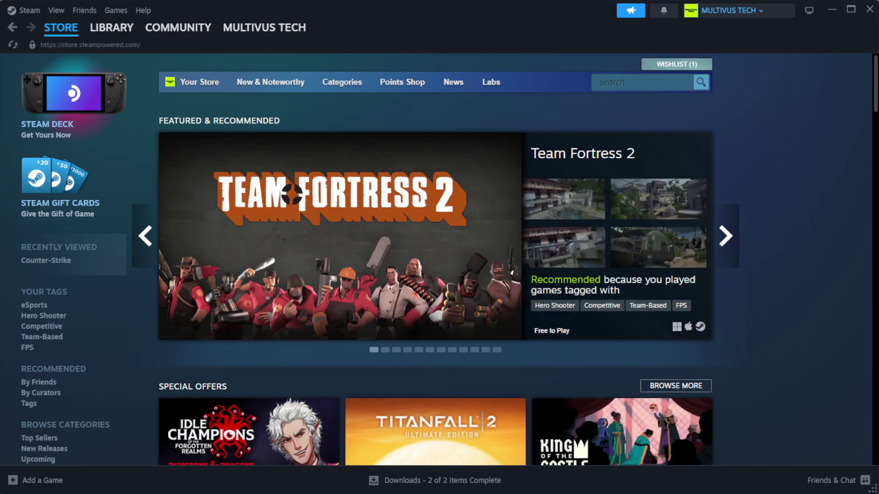
From the Steam Library, verify YOUR NOT WORKING GAME's installed files until all 1039 validate.
{"action": "mouse_move", "coordinate": [109, 33]}
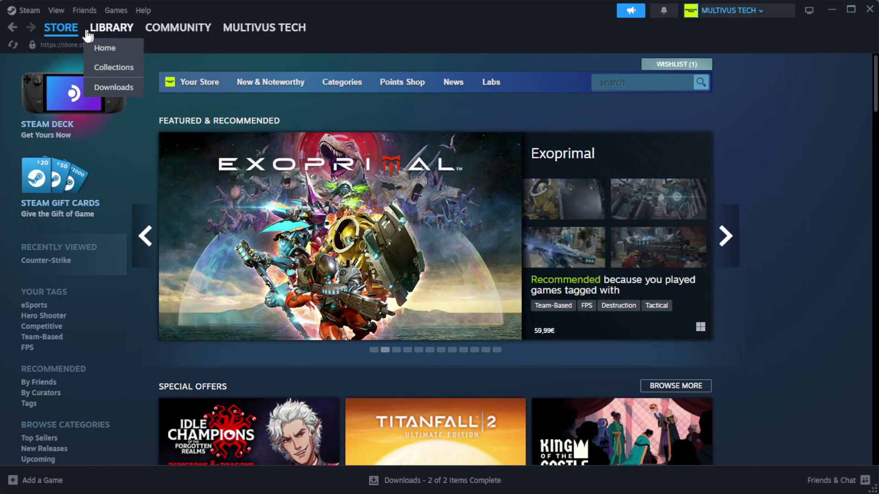
{"action": "left_click", "coordinate": [126, 50]}
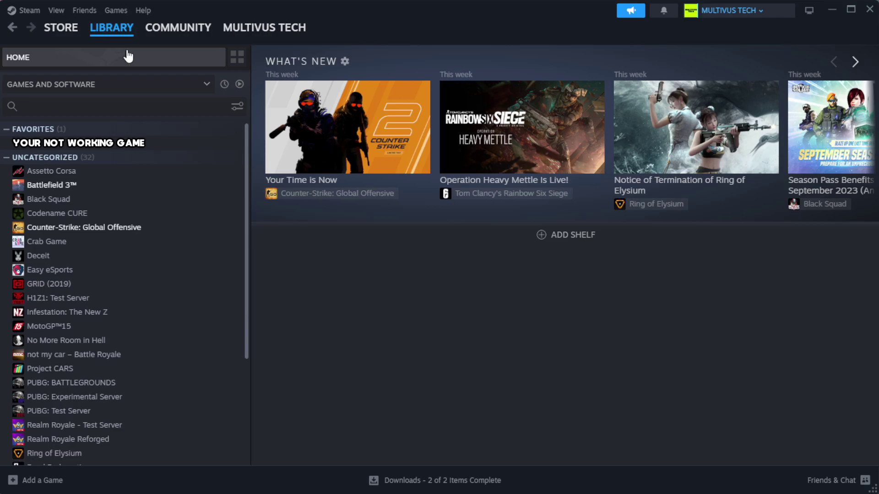
{"action": "right_click", "coordinate": [216, 144]}
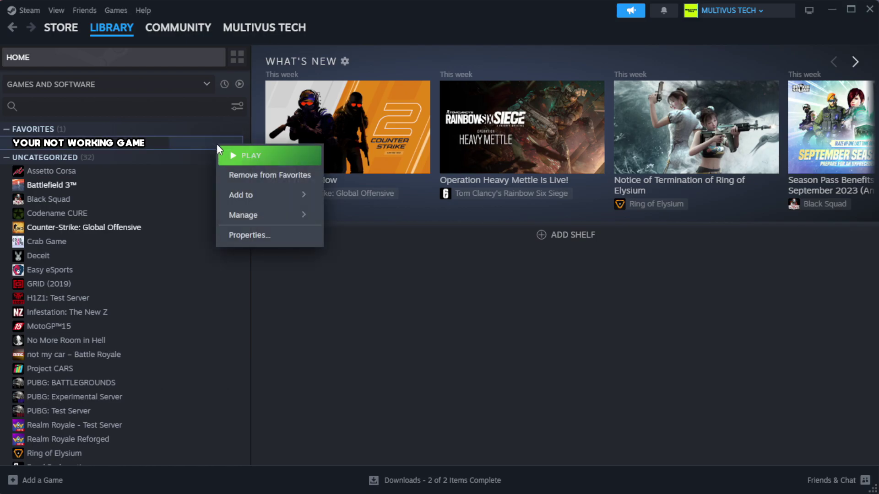
{"action": "left_click", "coordinate": [278, 239]}
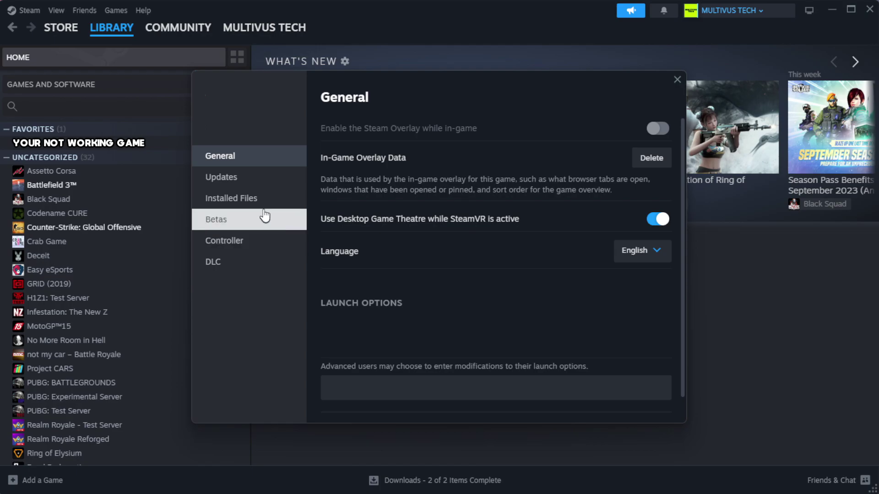
{"action": "left_click", "coordinate": [289, 208]}
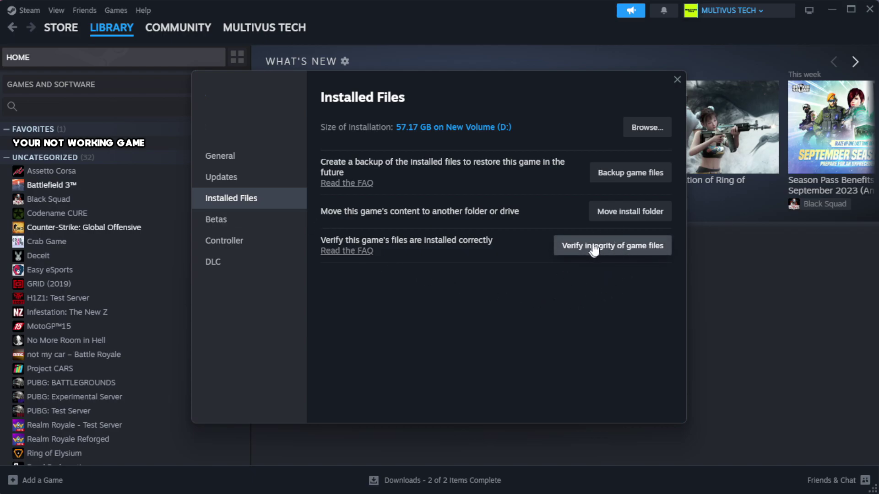
{"action": "left_click", "coordinate": [618, 255]}
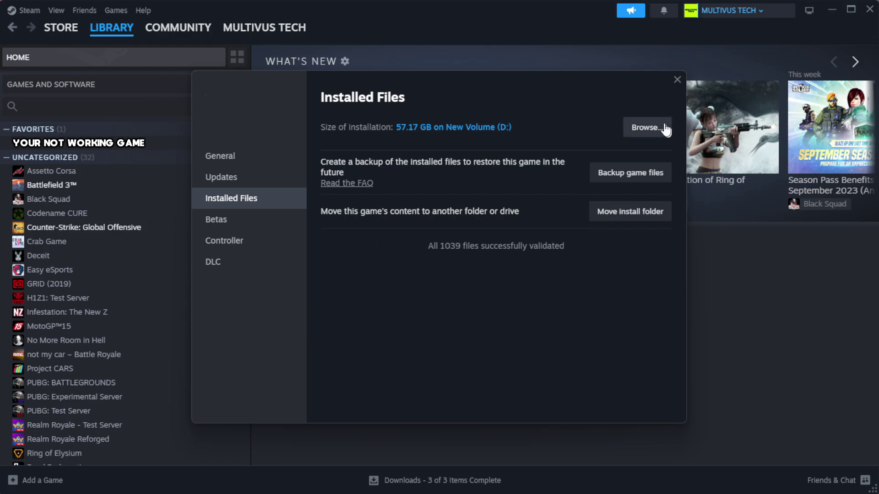
Open the game's install folder and bring up the YOUR NOT WORKING GAME shortcut's Properties.
{"action": "left_click", "coordinate": [646, 128]}
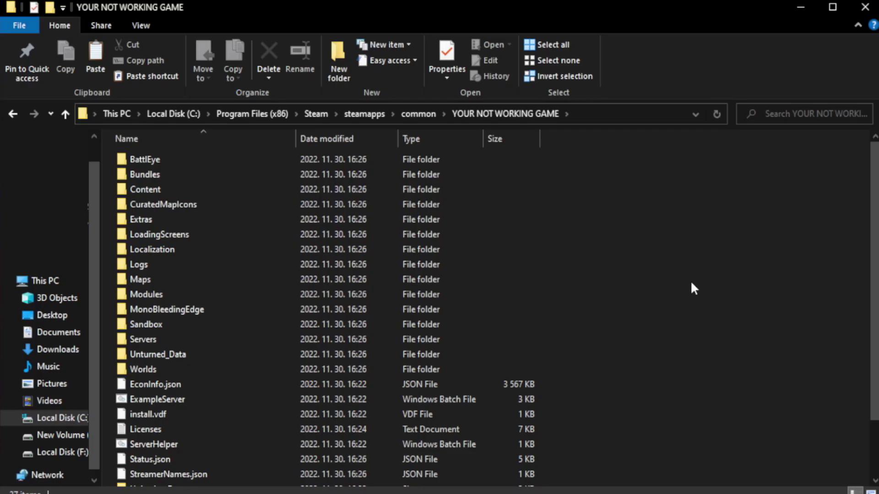
{"action": "scroll", "coordinate": [876, 246], "scroll_direction": "down", "scroll_amount": 2}
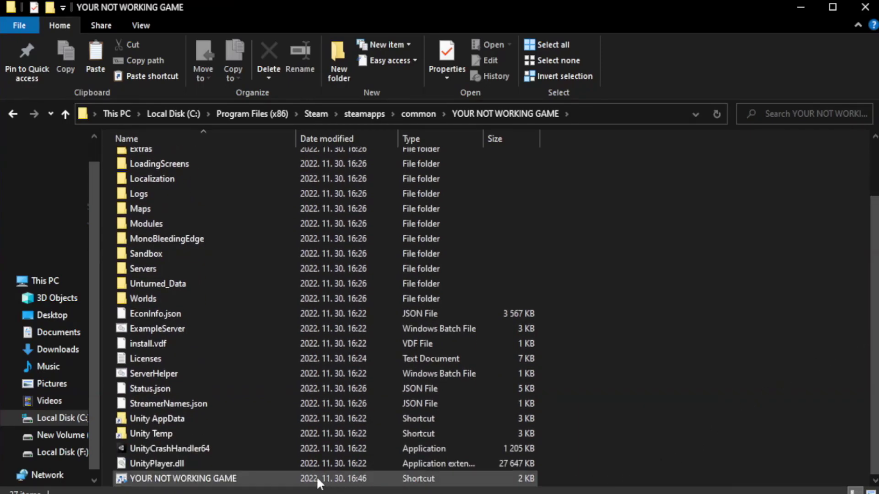
{"action": "left_click", "coordinate": [321, 479]}
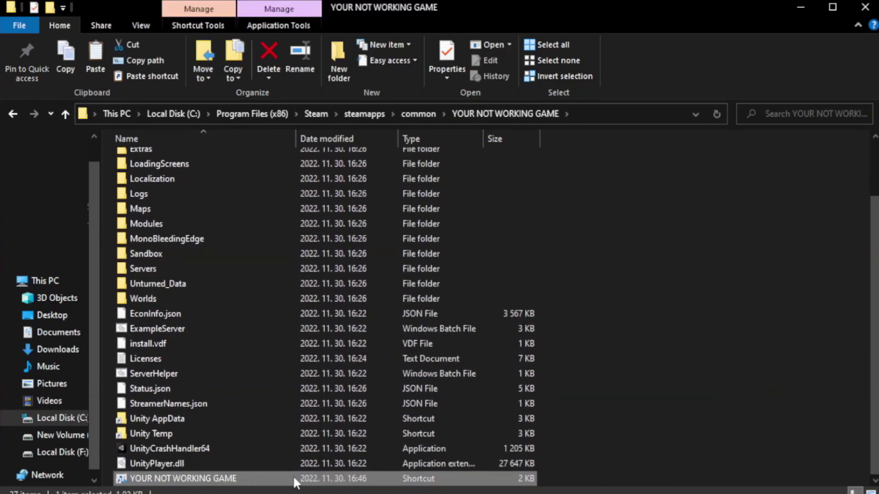
{"action": "right_click", "coordinate": [293, 478]}
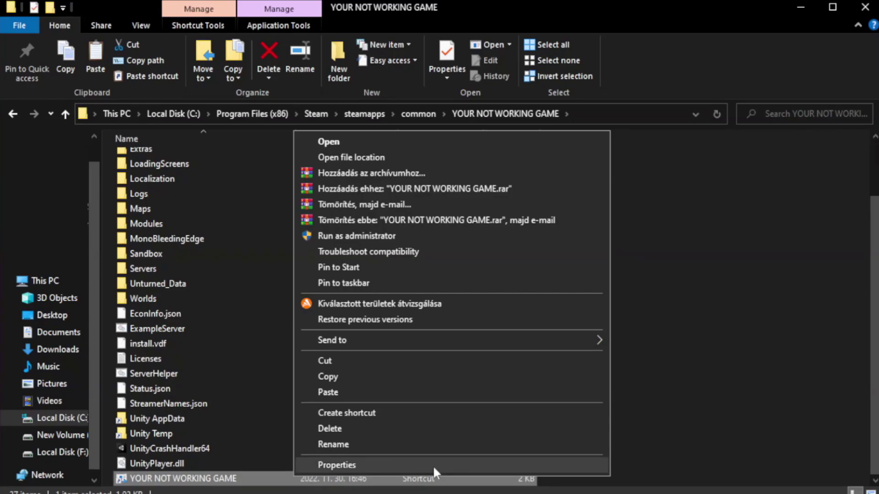
{"action": "left_click", "coordinate": [449, 465]}
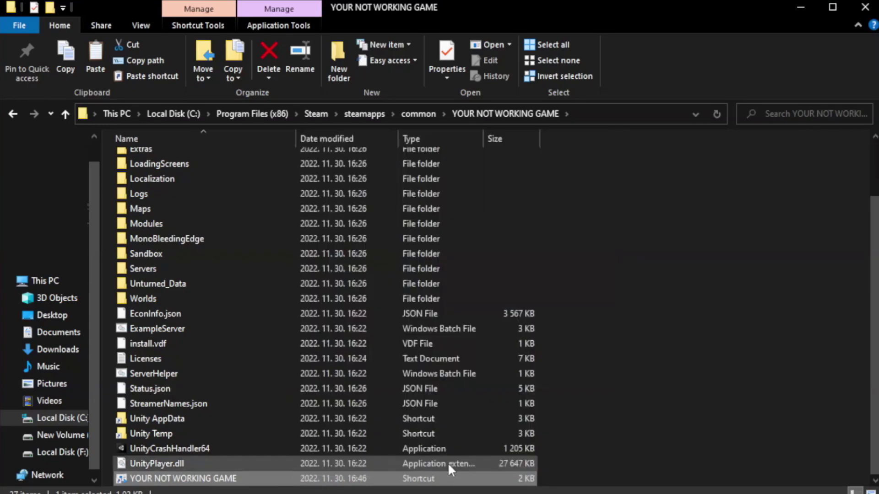
Set the shortcut to Windows 8 compatibility mode and Run as administrator, then apply and confirm.
{"action": "left_click_drag", "start_coordinate": [439, 247], "coordinate": [441, 90]}
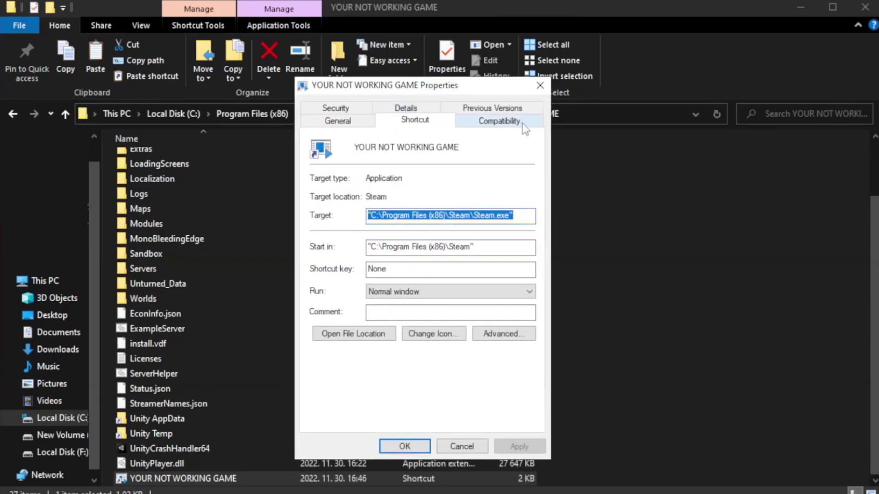
{"action": "left_click", "coordinate": [494, 122]}
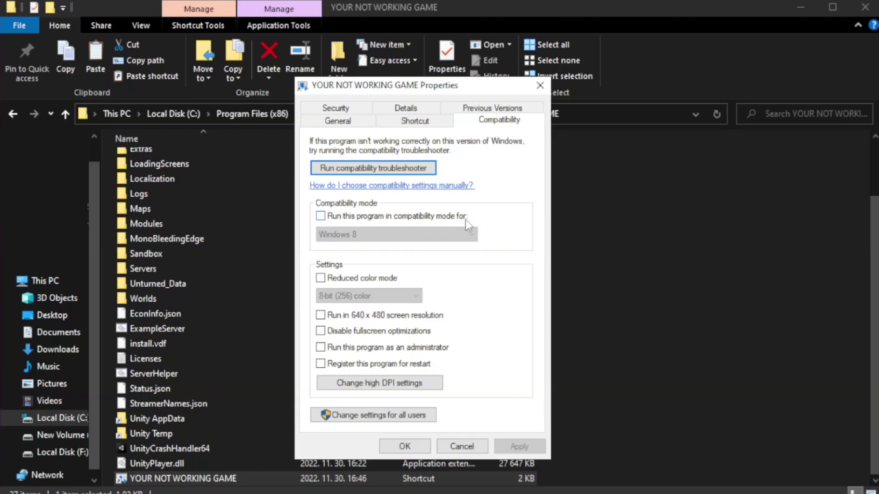
{"action": "left_click", "coordinate": [348, 216]}
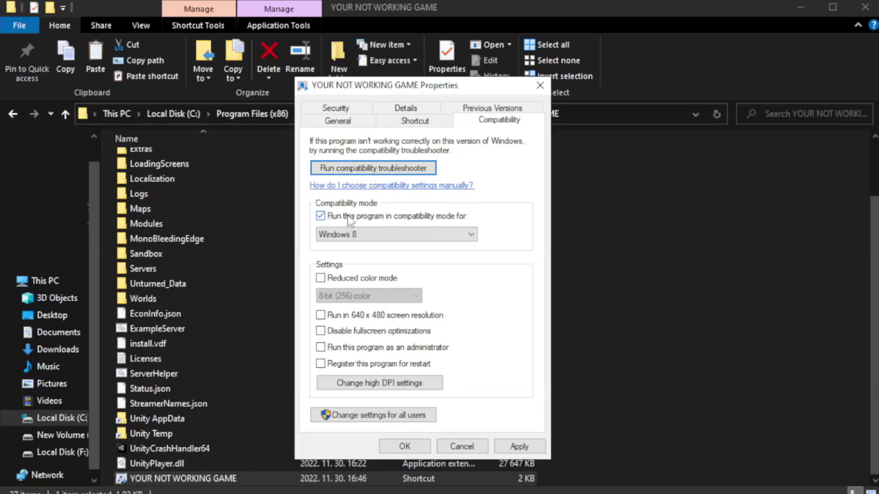
{"action": "left_click", "coordinate": [387, 232]}
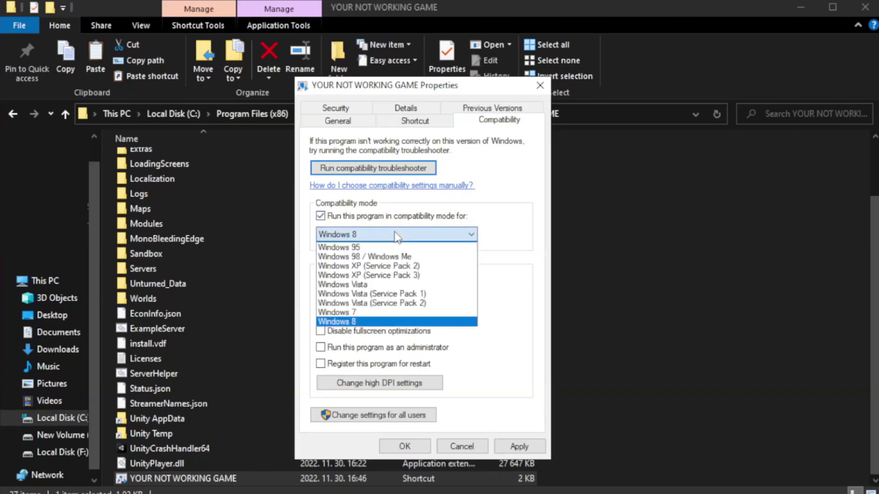
{"action": "left_click", "coordinate": [373, 322]}
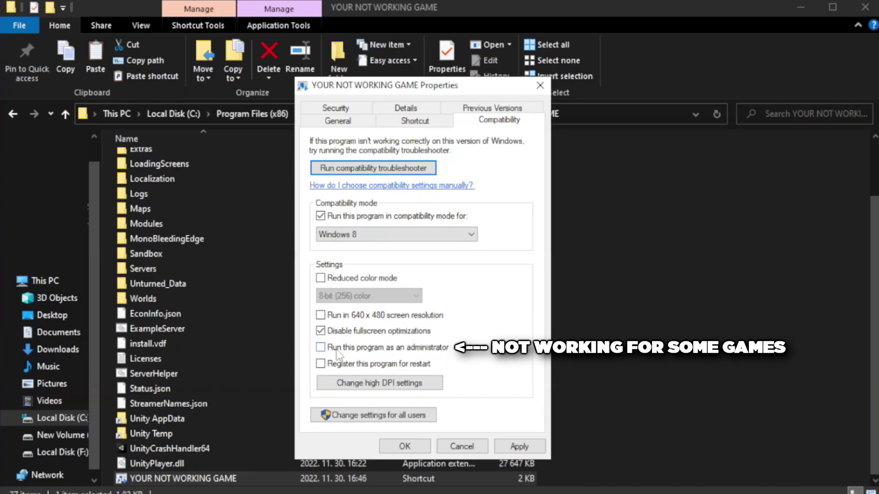
{"action": "left_click", "coordinate": [345, 351]}
{"action": "left_click", "coordinate": [517, 447]}
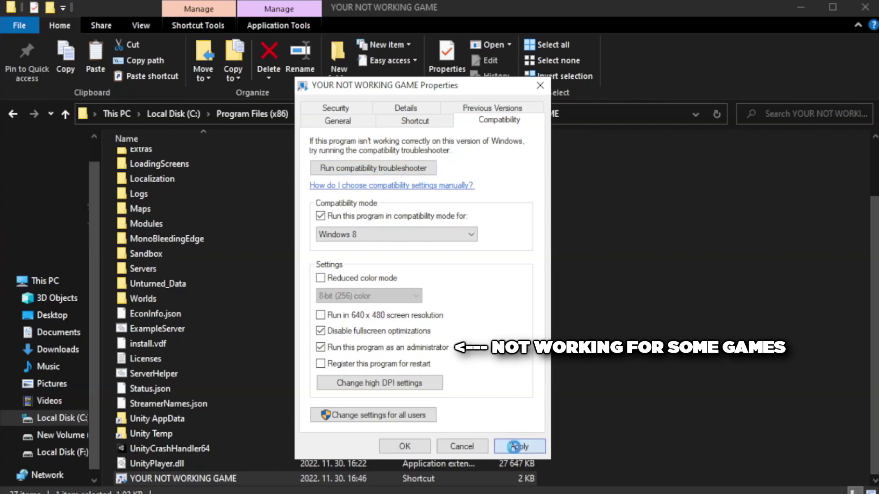
{"action": "left_click", "coordinate": [404, 446]}
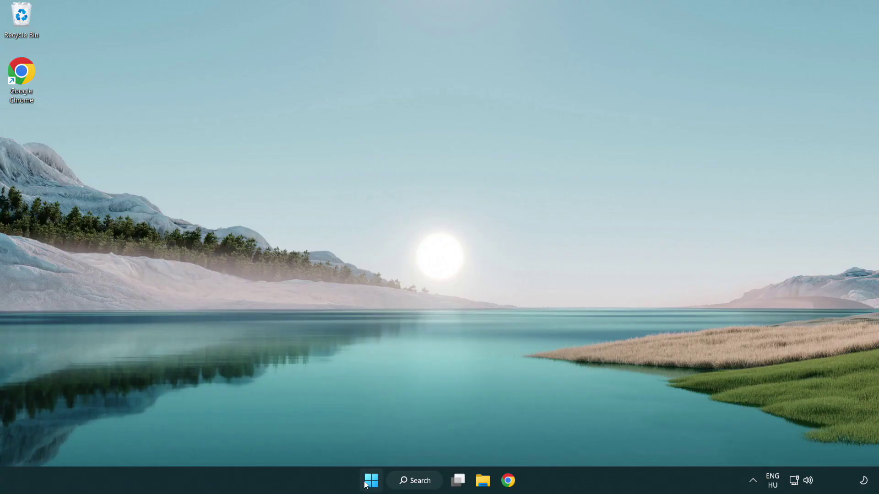
Launch Task Manager and show its Startup apps list.
{"action": "right_click", "coordinate": [372, 484]}
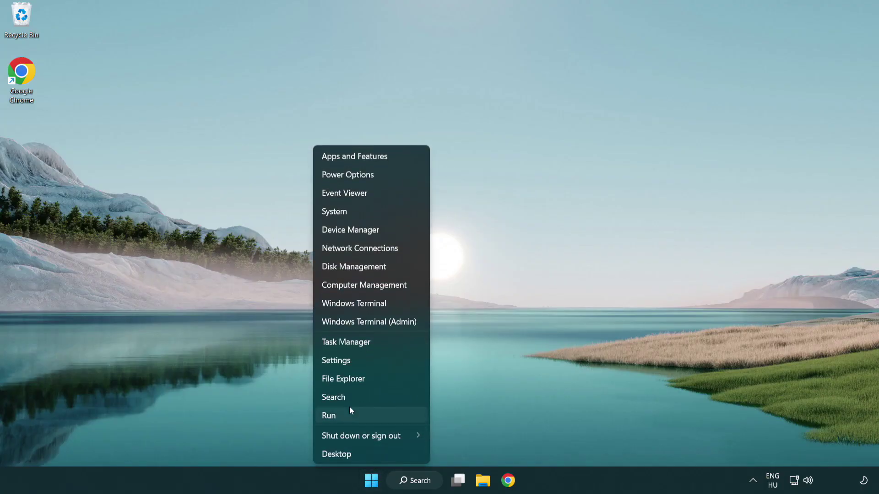
{"action": "left_click", "coordinate": [388, 347]}
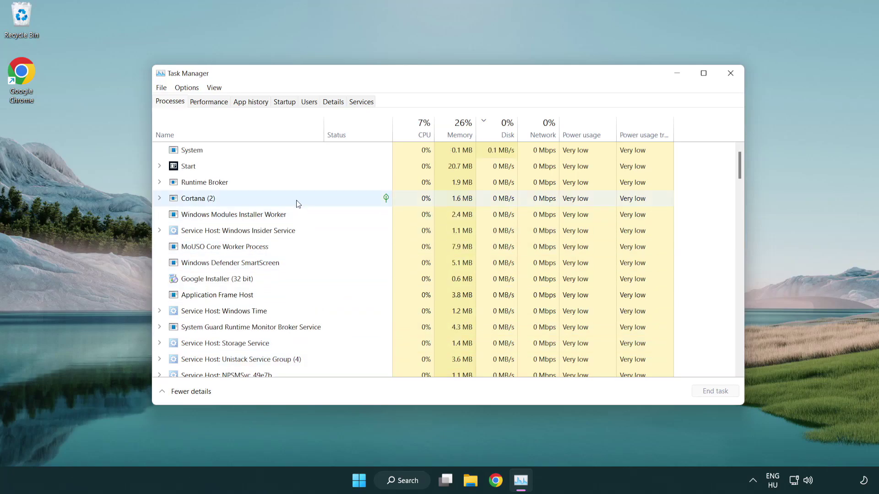
{"action": "left_click", "coordinate": [287, 103]}
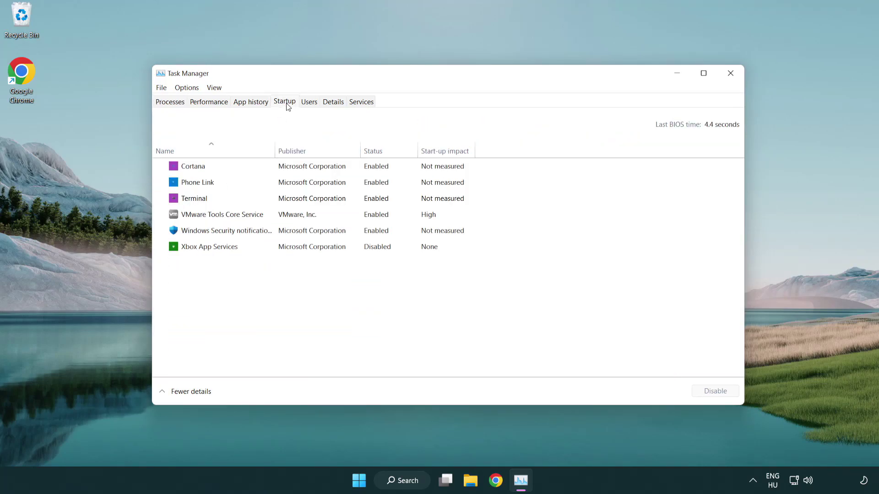
Disable Terminal, Phone Link, Cortana and Windows Security notification at startup, then close Task Manager.
{"action": "left_click", "coordinate": [287, 199]}
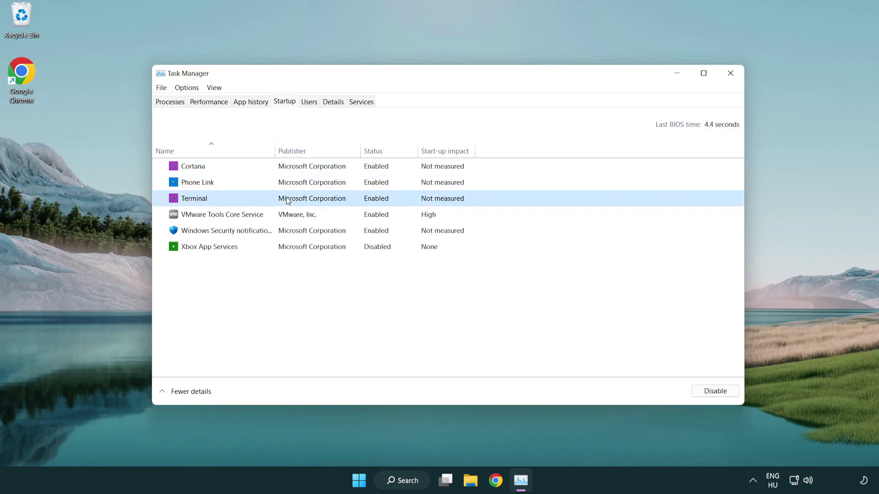
{"action": "left_click", "coordinate": [698, 391]}
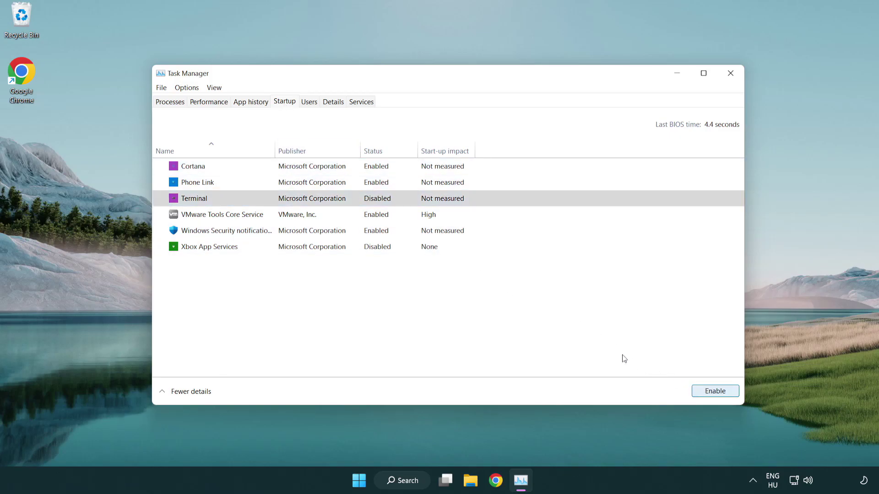
{"action": "left_click", "coordinate": [365, 186]}
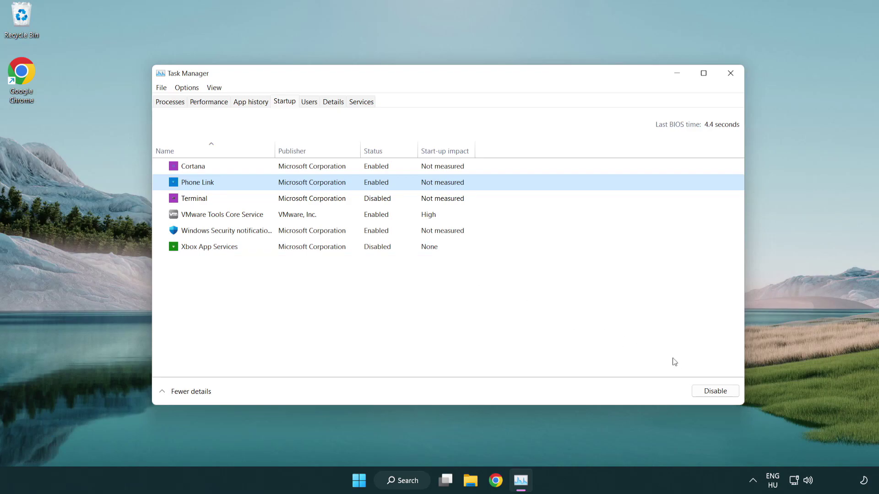
{"action": "left_click", "coordinate": [714, 392]}
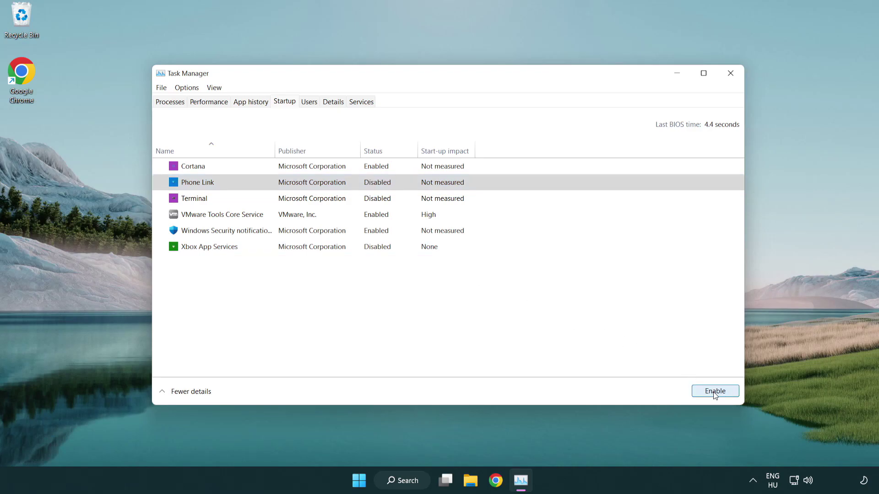
{"action": "left_click", "coordinate": [314, 171]}
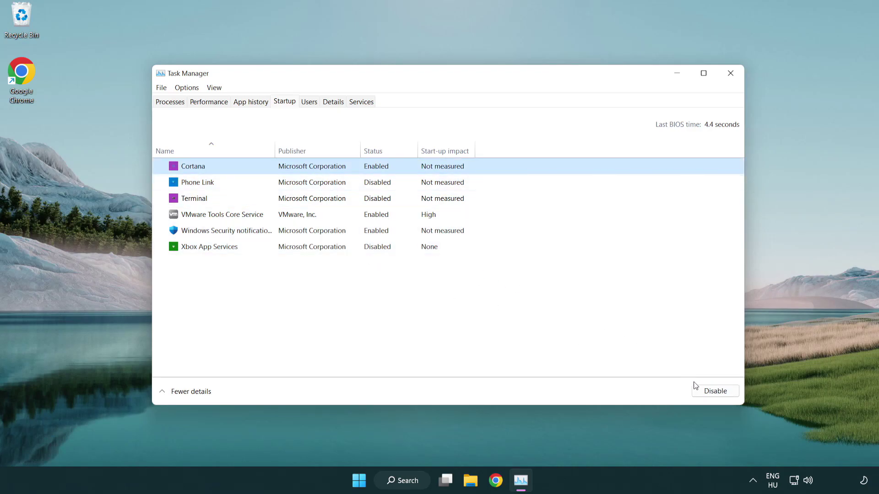
{"action": "left_click", "coordinate": [704, 390]}
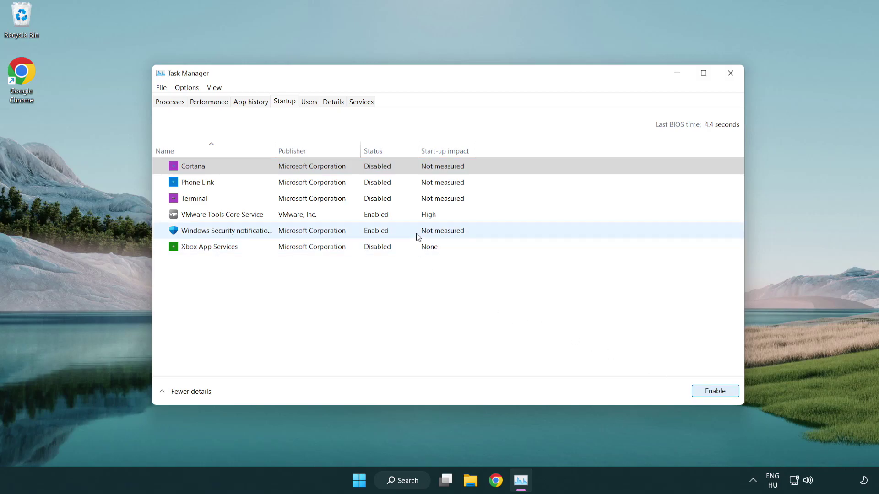
{"action": "left_click", "coordinate": [418, 236]}
{"action": "left_click", "coordinate": [693, 389]}
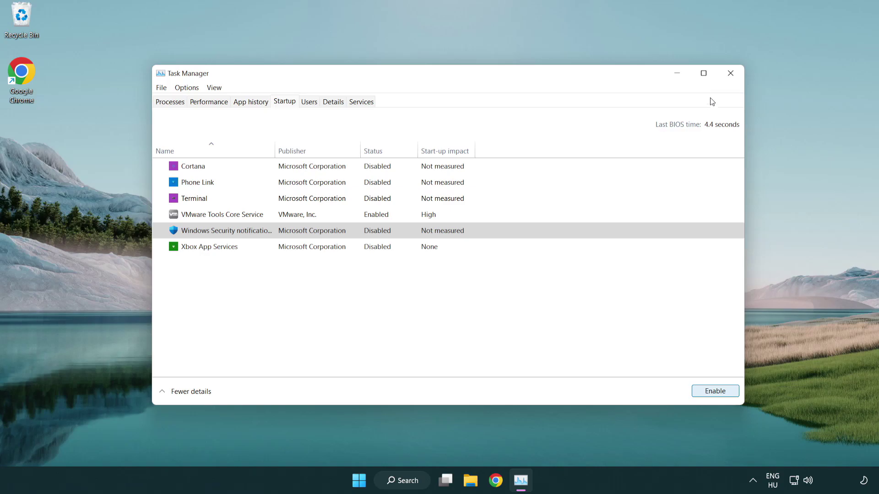
{"action": "left_click", "coordinate": [732, 77]}
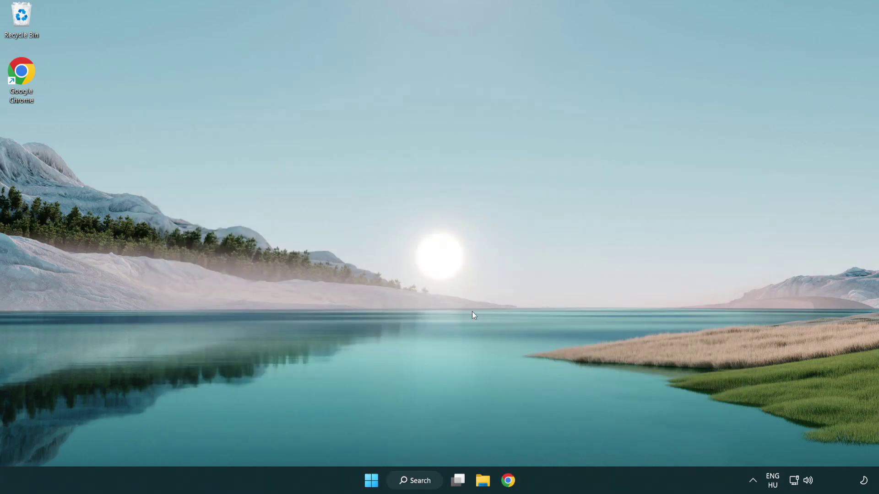
Search for 'cmd' and run Command Prompt as administrator.
{"action": "left_click", "coordinate": [406, 481]}
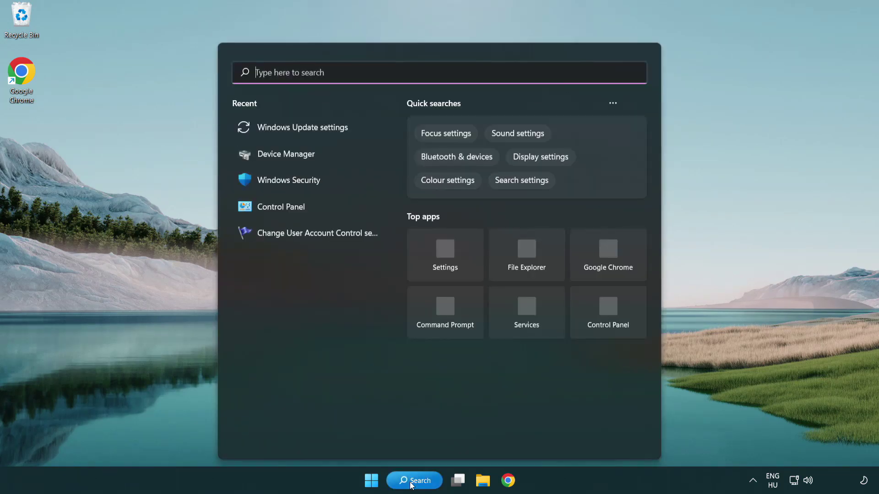
{"action": "type", "text": "c"}
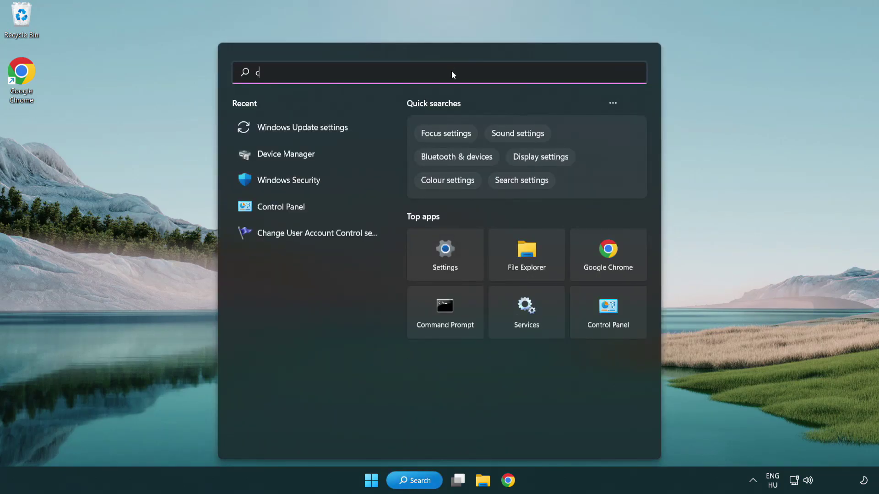
{"action": "type", "text": "md"}
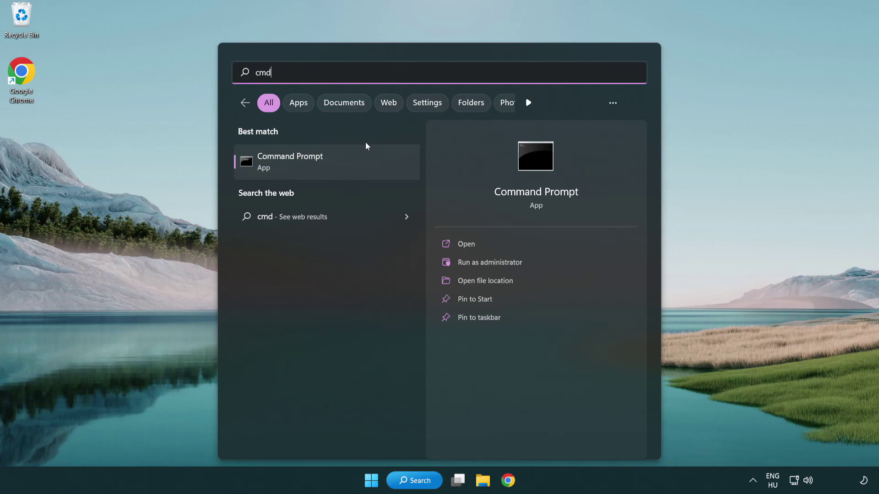
{"action": "right_click", "coordinate": [337, 167]}
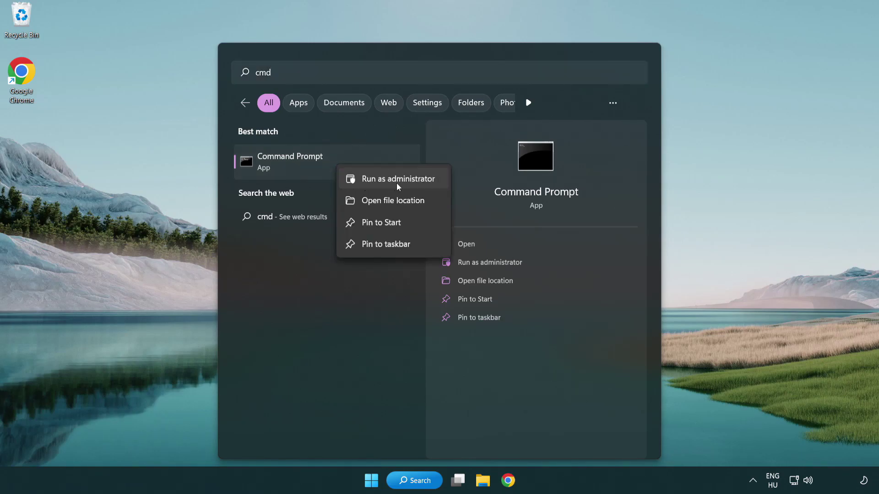
{"action": "left_click", "coordinate": [396, 183]}
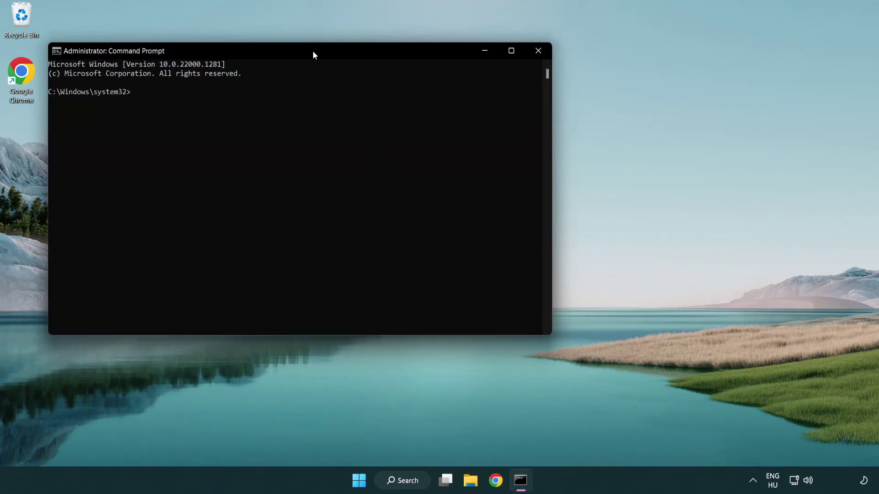
Run sfc /scannow in the elevated Command Prompt until verification reaches 100% with no violations.
{"action": "left_click_drag", "start_coordinate": [313, 54], "coordinate": [443, 93]}
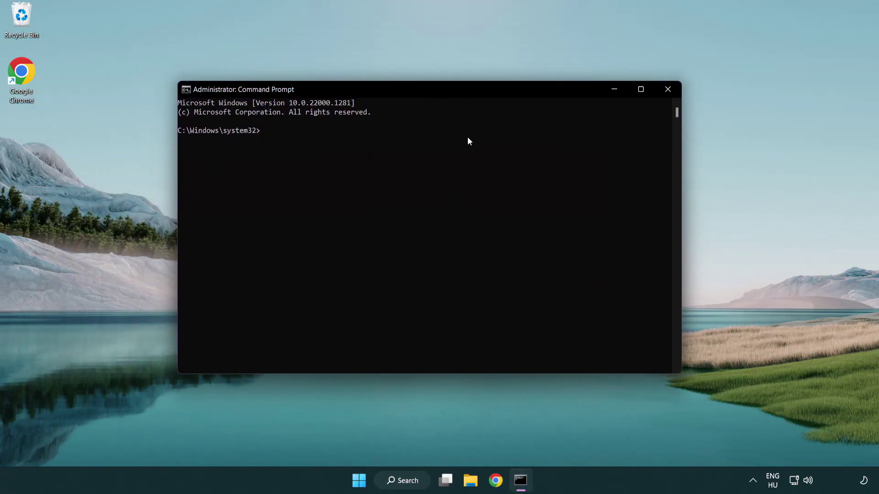
{"action": "type", "text": "sfc /"}
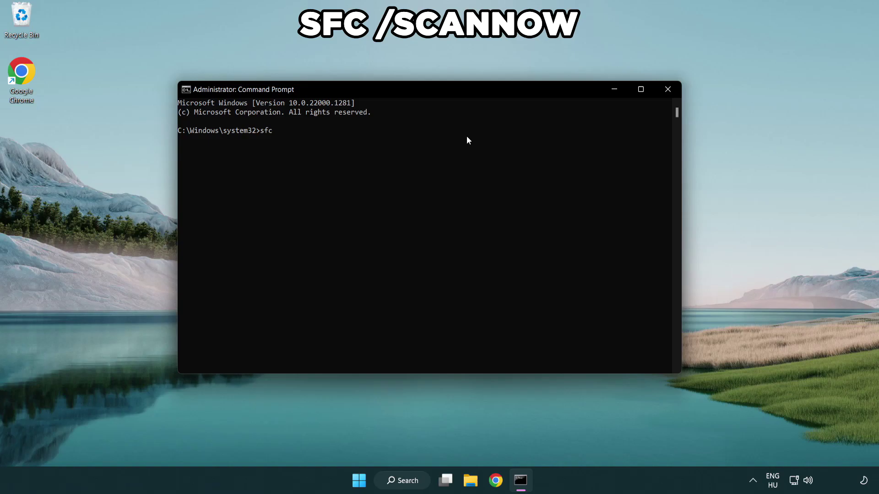
{"action": "type", "text": "scannow"}
{"action": "key", "text": "Return"}
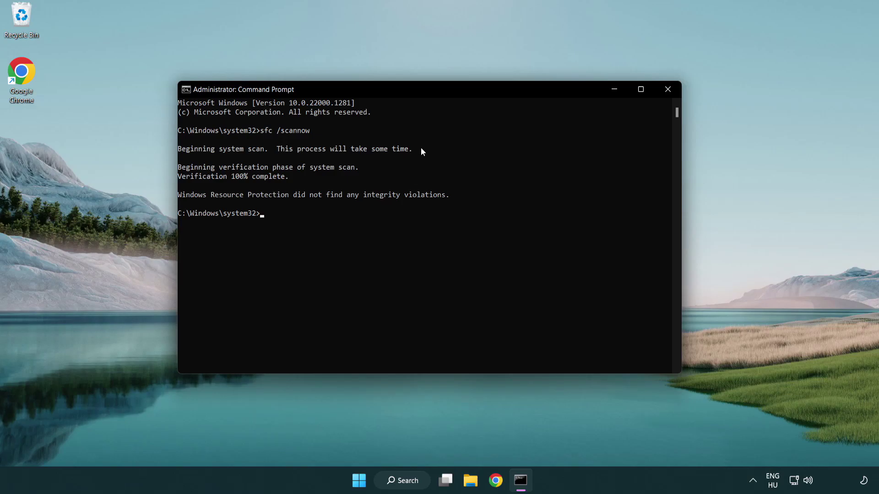
Close the finished Command Prompt window, then view the Start menu's power options.
{"action": "left_click", "coordinate": [668, 89]}
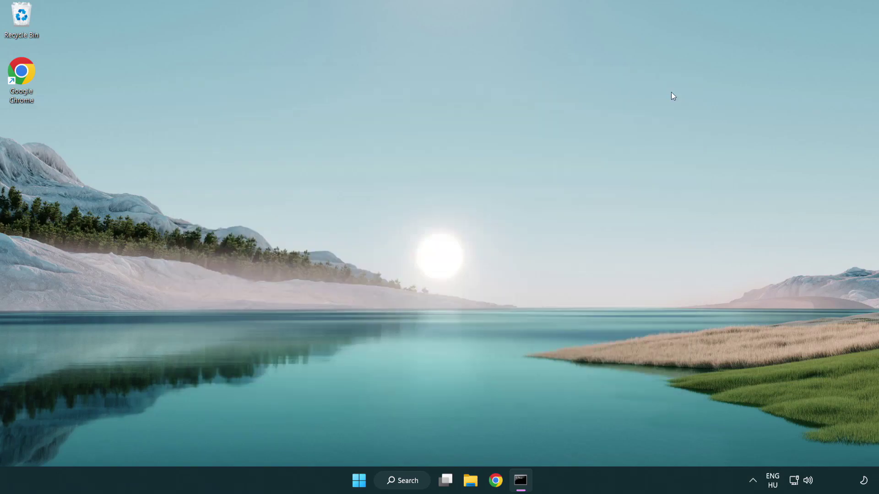
{"action": "left_click", "coordinate": [381, 476]}
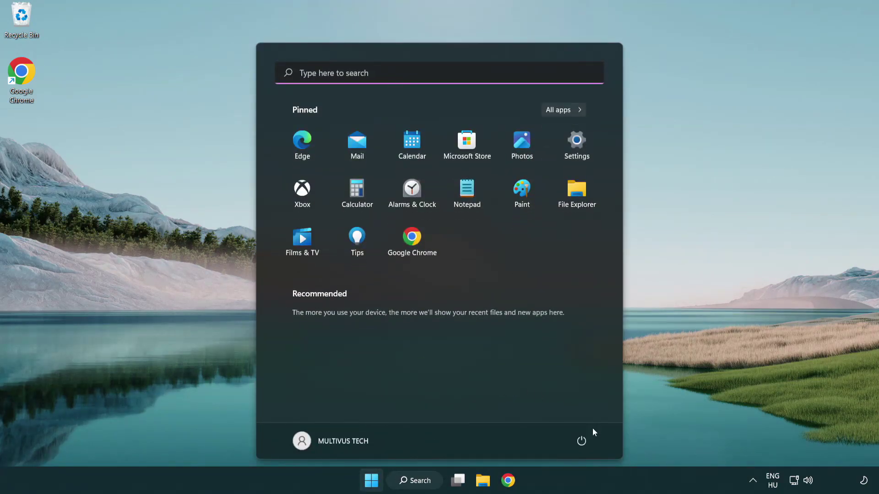
{"action": "left_click", "coordinate": [582, 440]}
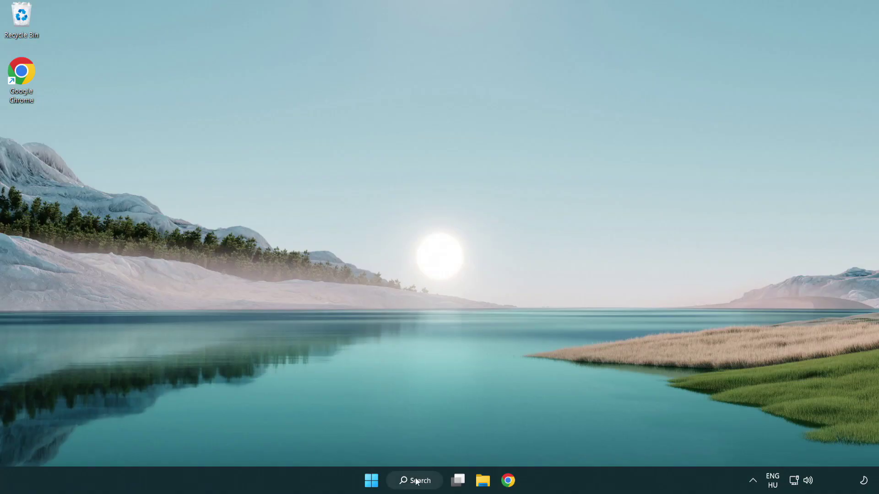
Search for 'security' and launch the Windows Security app.
{"action": "left_click", "coordinate": [417, 487]}
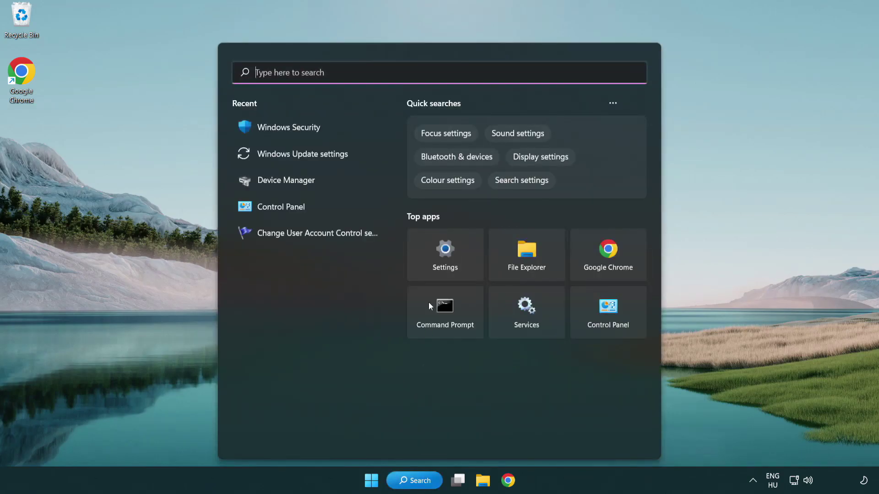
{"action": "type", "text": "se"}
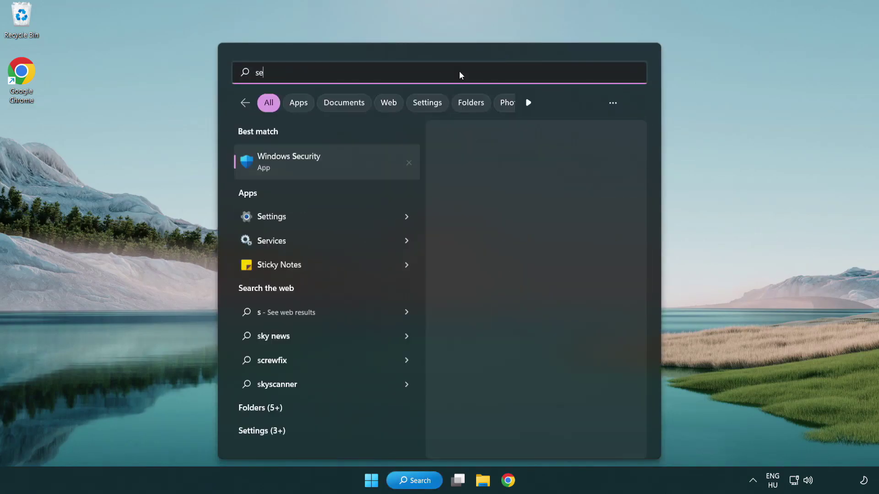
{"action": "type", "text": "curi"}
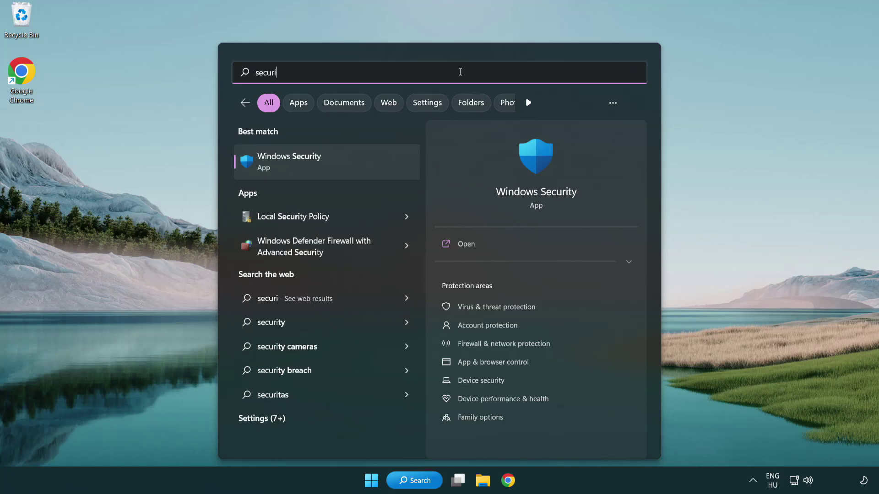
{"action": "type", "text": "ty"}
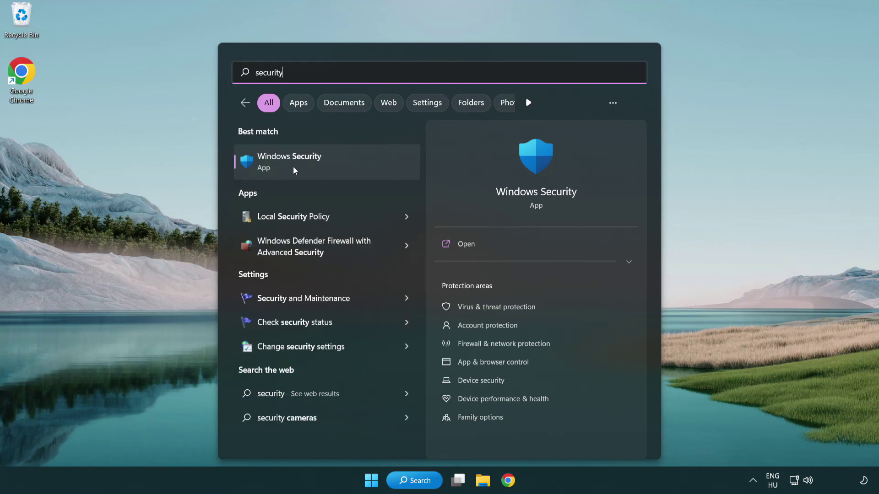
{"action": "left_click", "coordinate": [360, 170]}
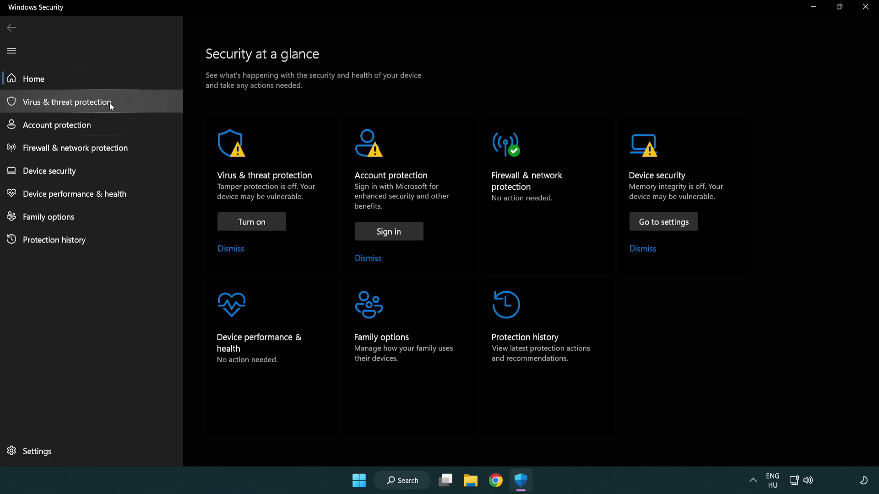
Go to Virus & threat protection settings and show the Add or remove exclusions page.
{"action": "left_click", "coordinate": [133, 103]}
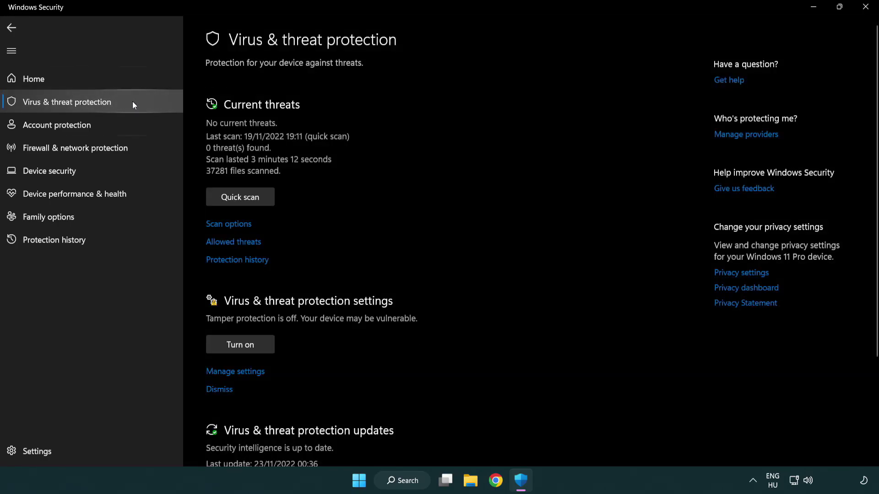
{"action": "scroll", "coordinate": [256, 198], "scroll_direction": "down", "scroll_amount": 2}
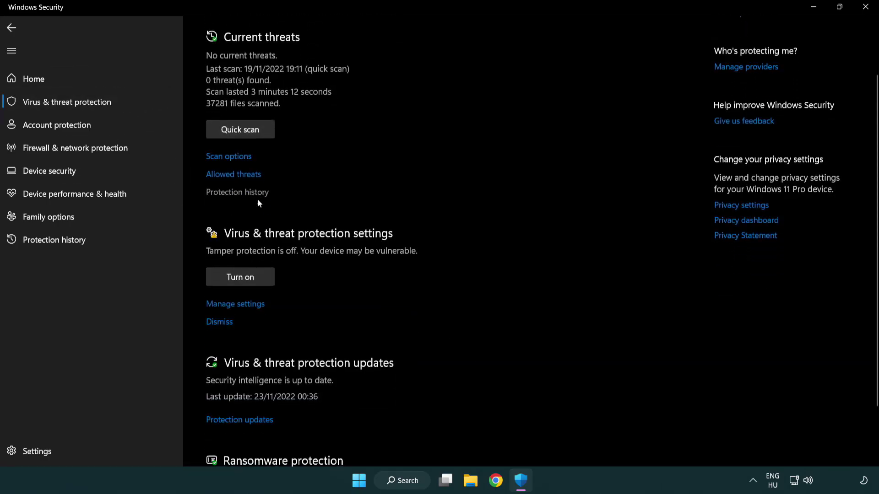
{"action": "left_click", "coordinate": [233, 305]}
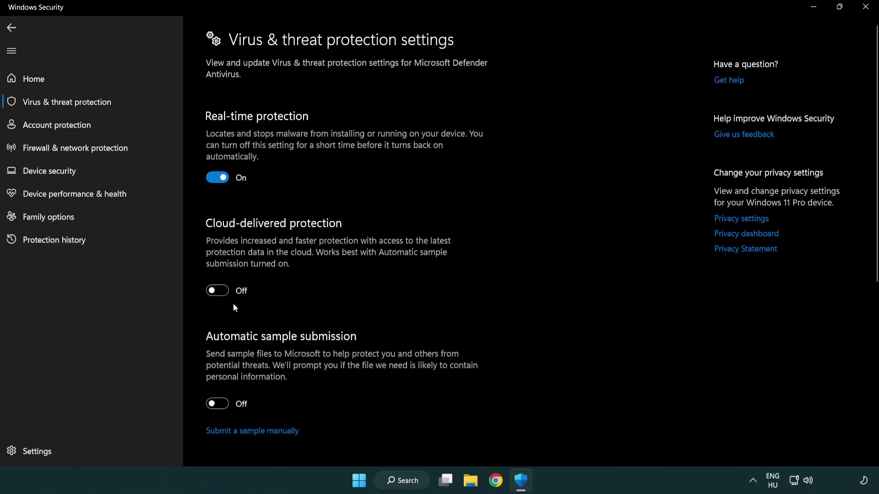
{"action": "scroll", "coordinate": [233, 304], "scroll_direction": "down", "scroll_amount": 7}
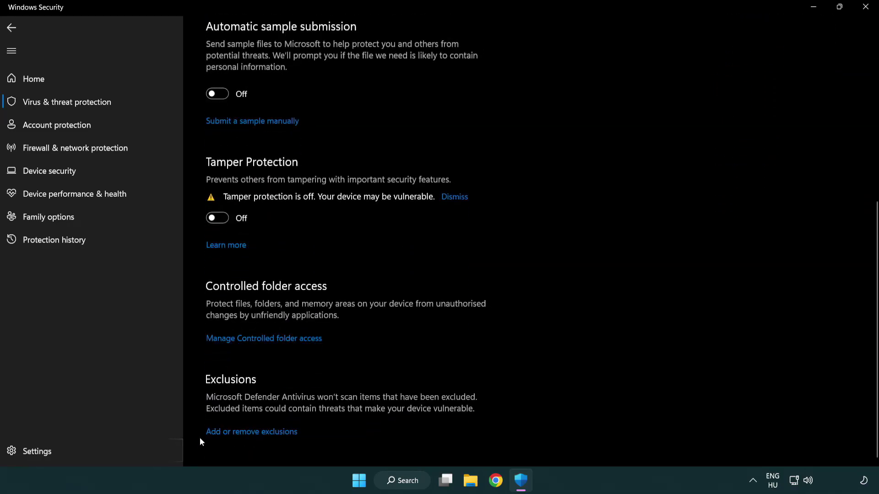
{"action": "left_click", "coordinate": [278, 434]}
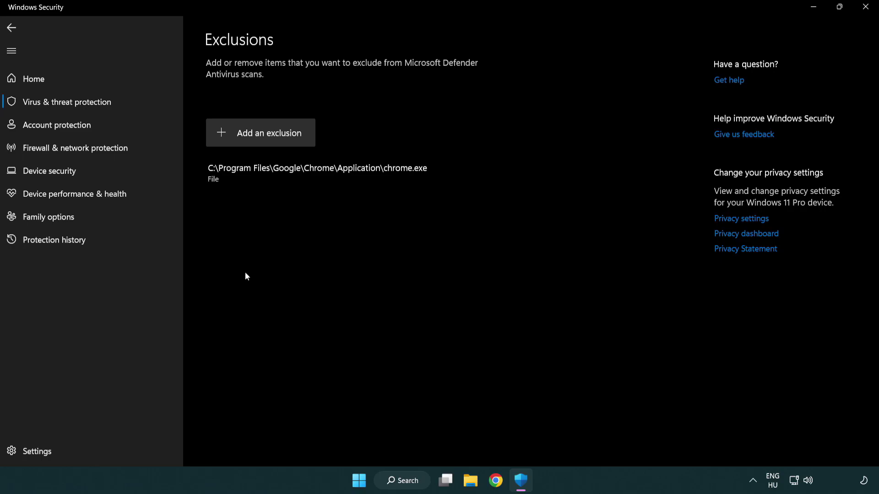
Add a File exclusion for the shortcut in C:\Program Files (x86)\NOT WORKING APP.
{"action": "left_click", "coordinate": [264, 137]}
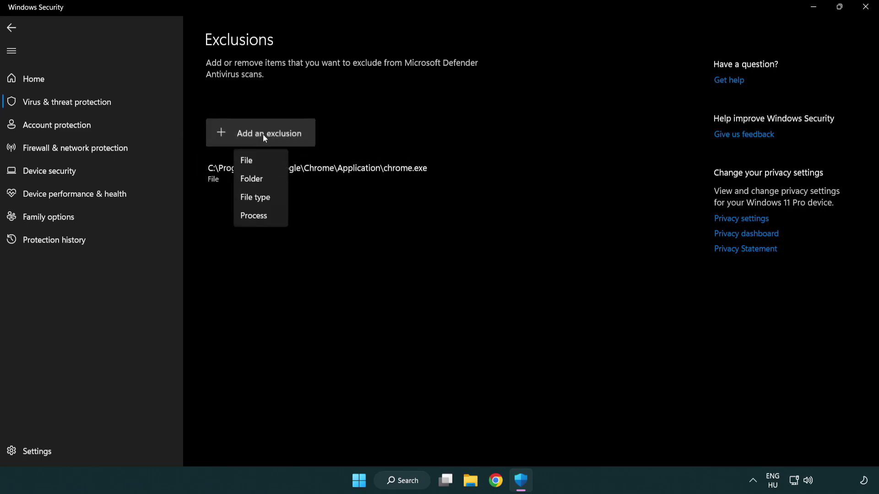
{"action": "left_click", "coordinate": [265, 161]}
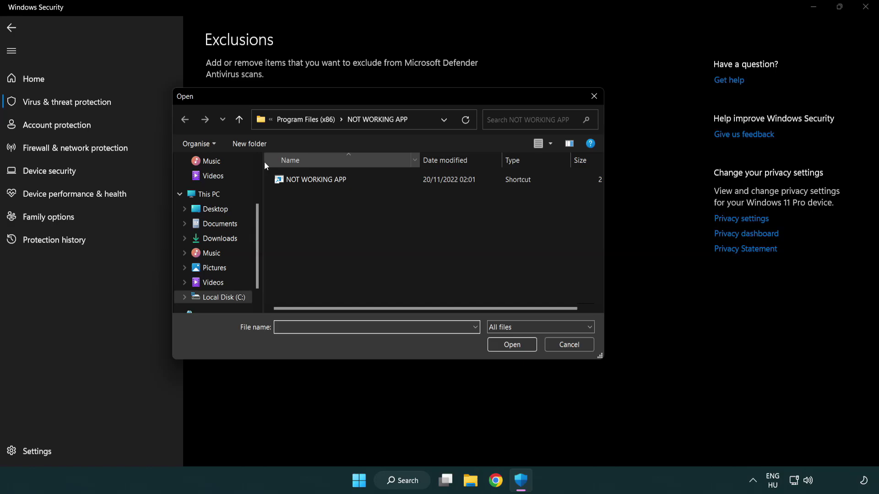
{"action": "left_click", "coordinate": [298, 120]}
{"action": "left_click", "coordinate": [302, 120]}
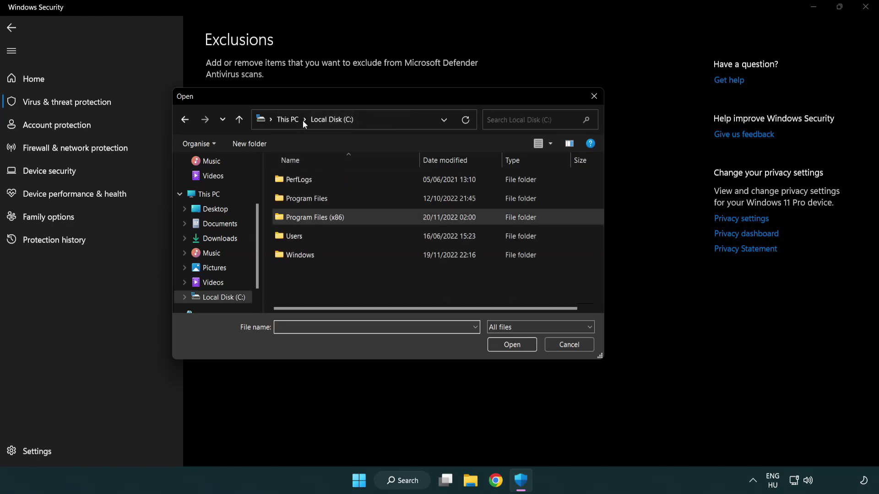
{"action": "left_click", "coordinate": [297, 120]}
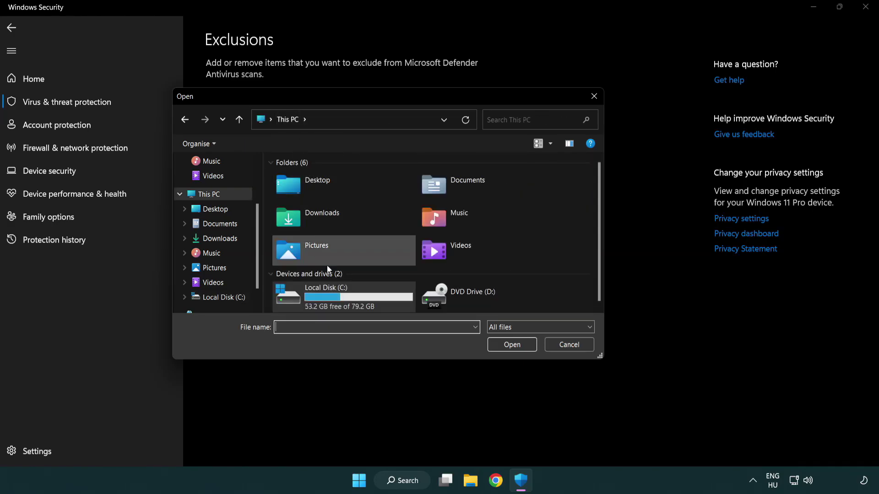
{"action": "double_click", "coordinate": [321, 302]}
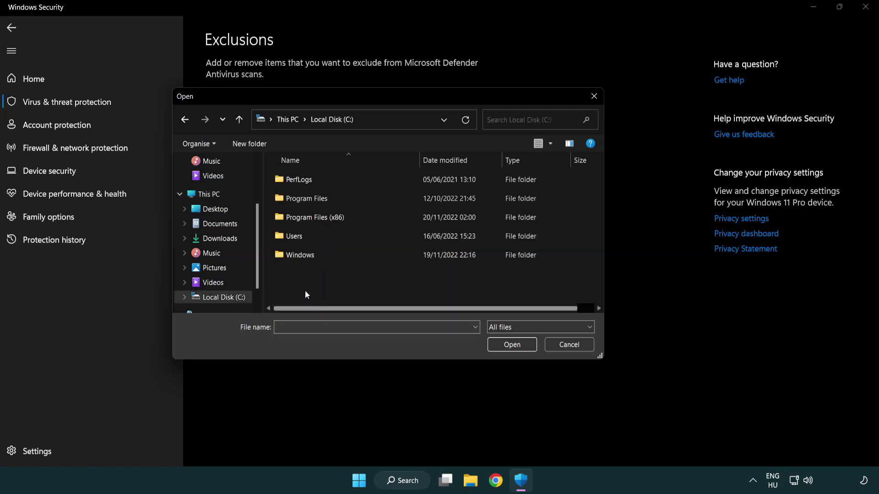
{"action": "double_click", "coordinate": [320, 215]}
{"action": "double_click", "coordinate": [328, 295]}
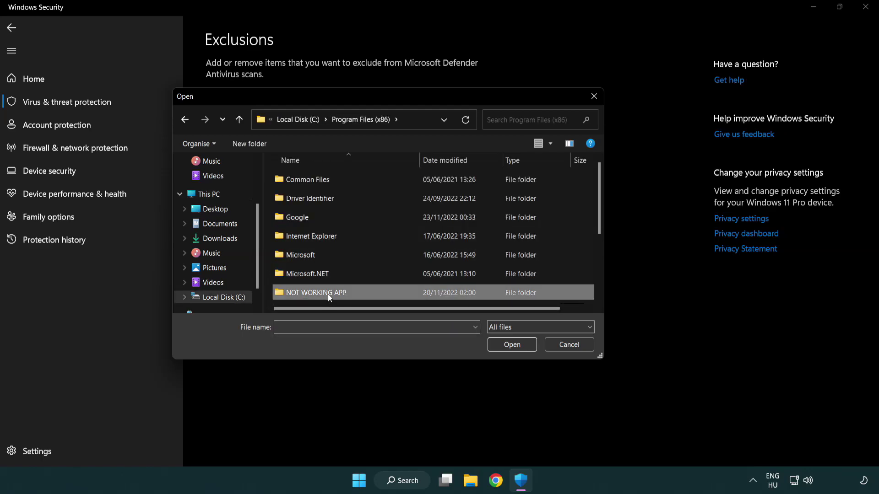
{"action": "left_click", "coordinate": [310, 179]}
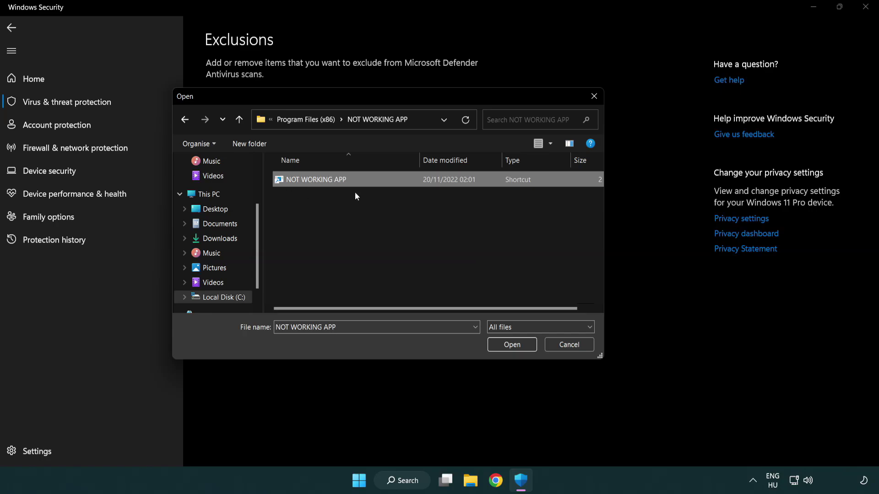
{"action": "left_click", "coordinate": [511, 348]}
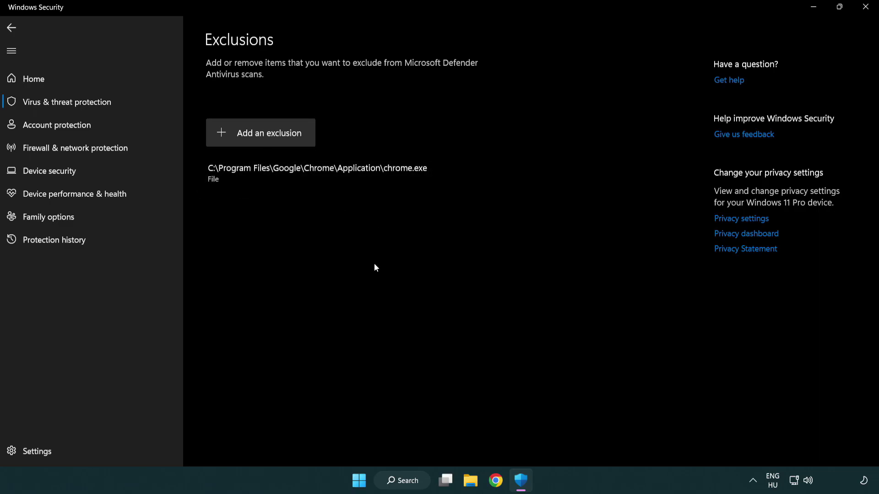
Close Windows Security and show the Start menu's Sleep, Shut down and Restart options.
{"action": "left_click", "coordinate": [865, 7]}
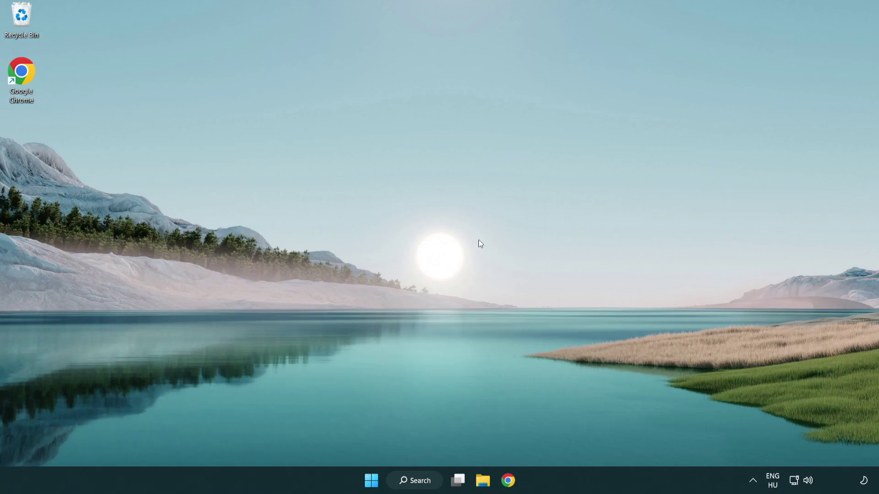
{"action": "left_click", "coordinate": [361, 483]}
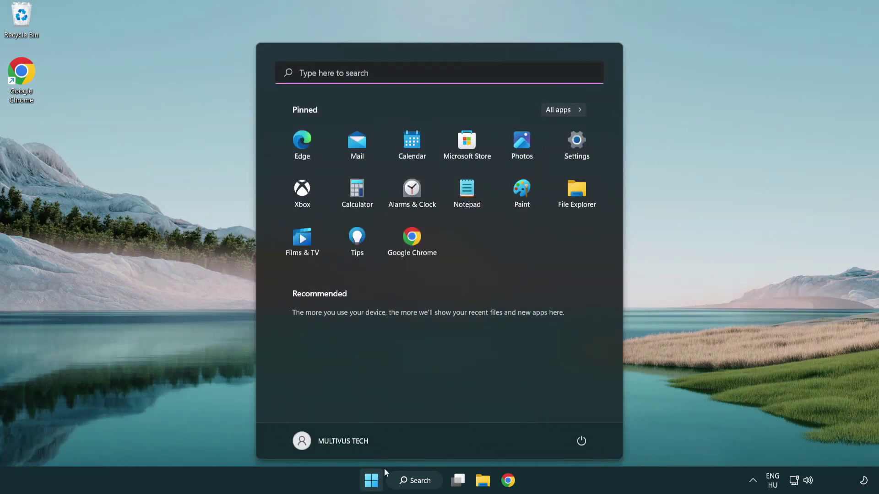
{"action": "left_click", "coordinate": [582, 440]}
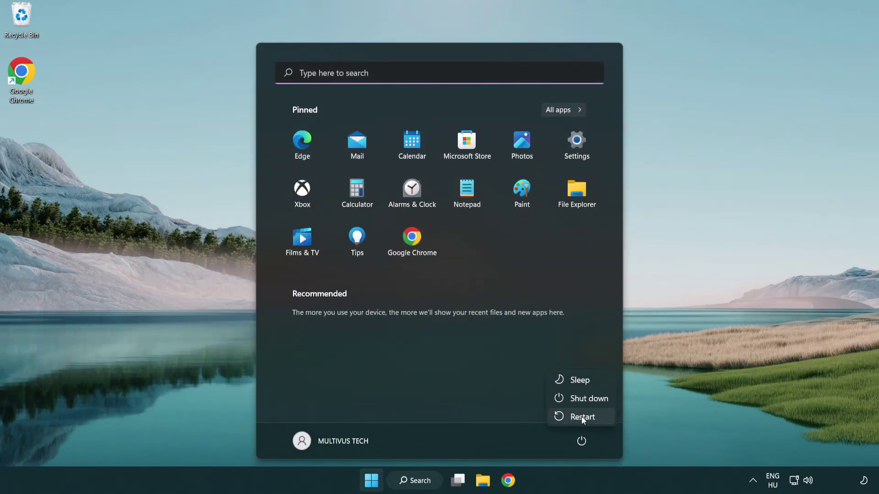